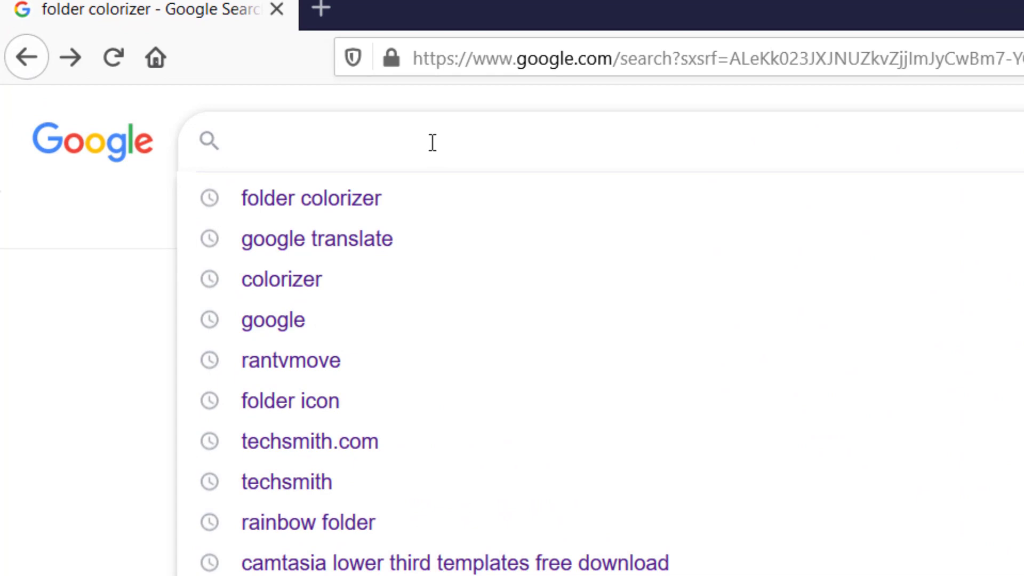
Search Google for "rainbow folder" and open the "Rainbow Folders - Free Download" result from rainbow-folders.jaleco.com
type("rain")
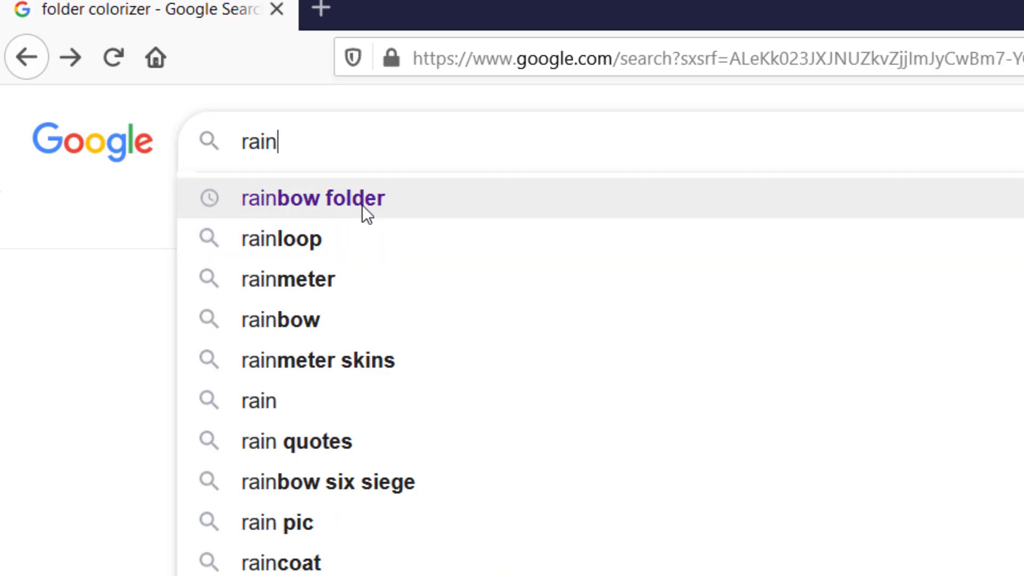
left_click(362, 205)
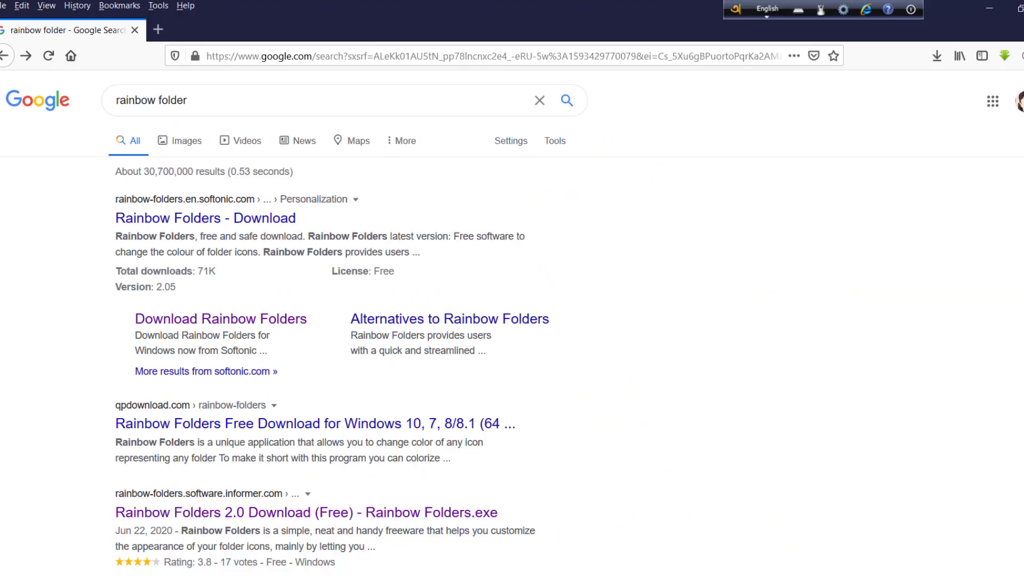
scroll(512, 319, "down", 10)
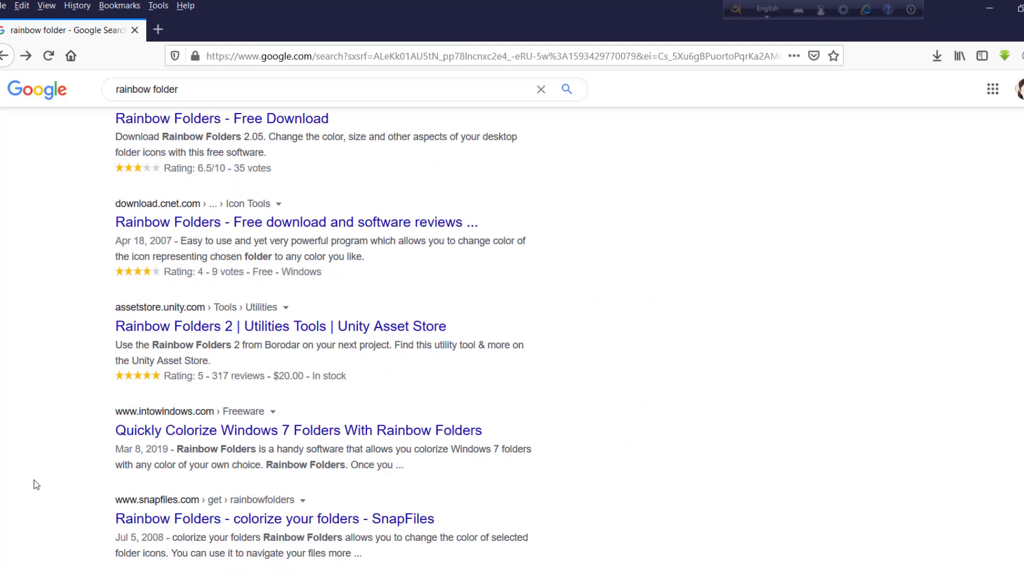
scroll(183, 281, "up", 3)
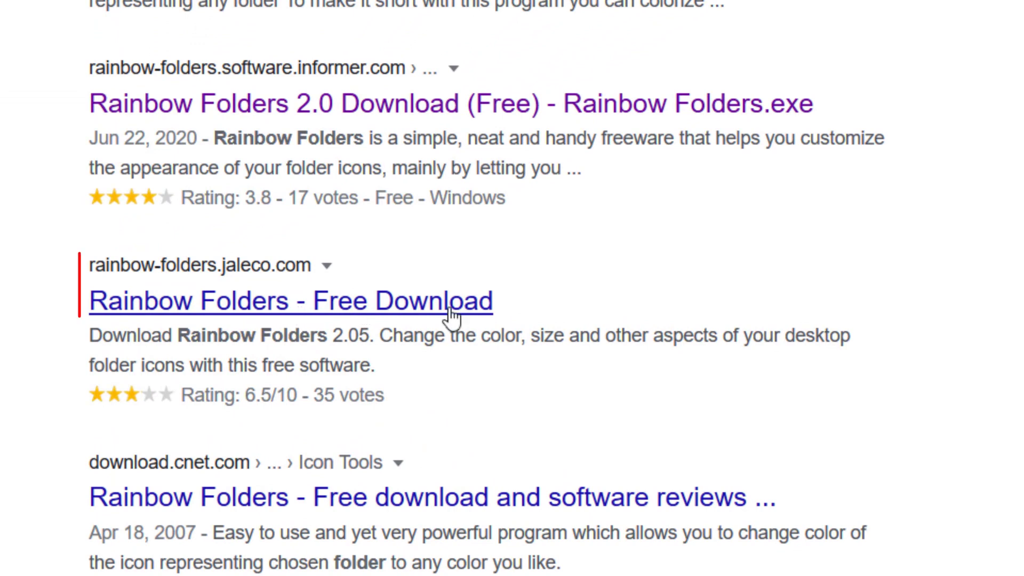
left_click(429, 315)
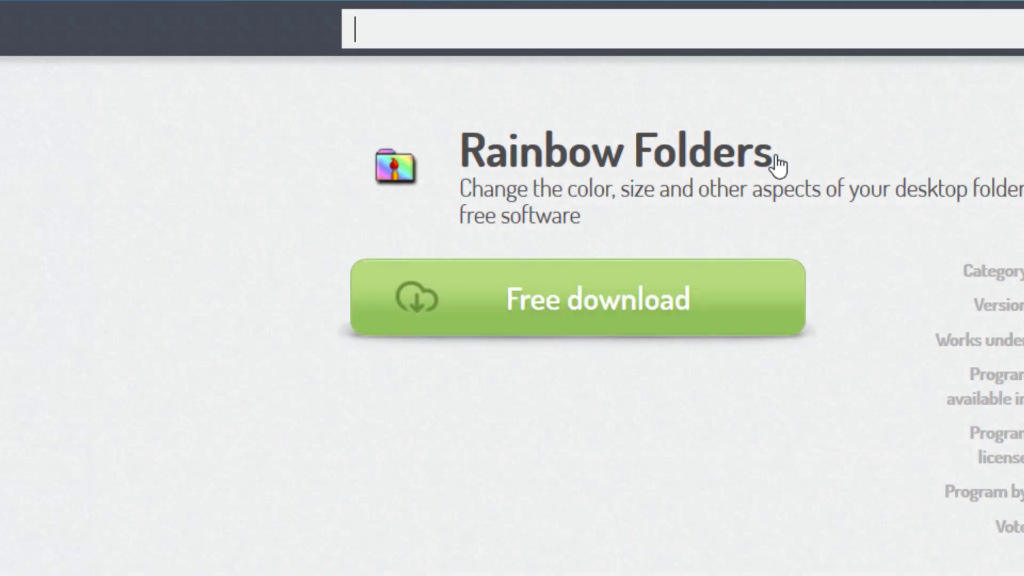
Download and save the Rainbow Folders installer from the jaleco page, and display the browser's download progress
left_click(588, 301)
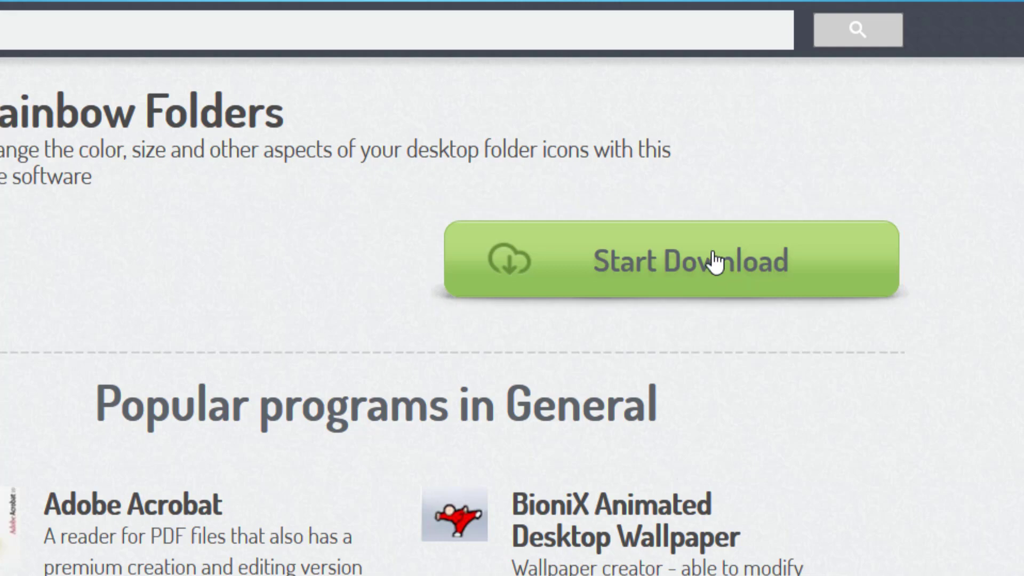
left_click(711, 261)
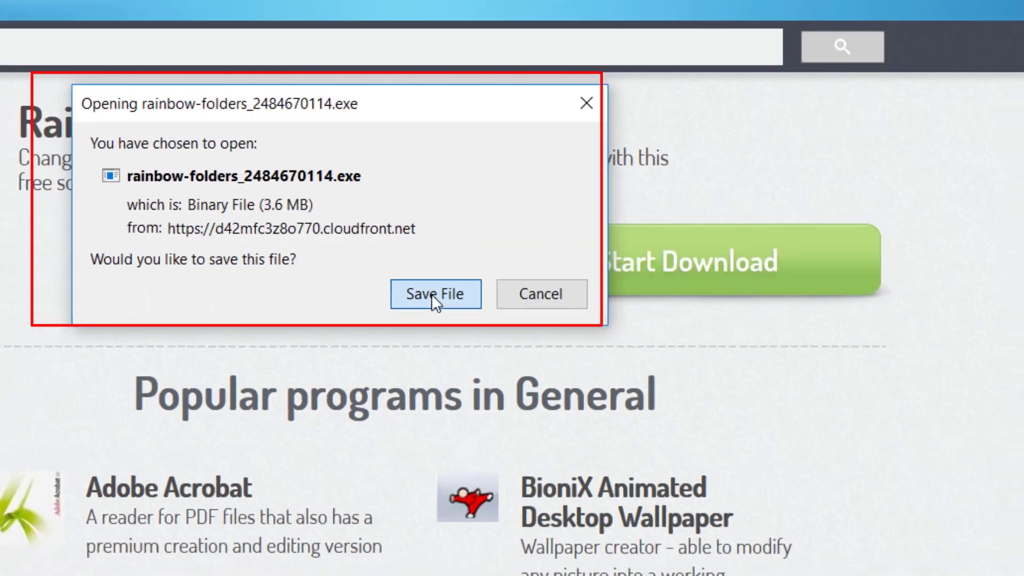
left_click(430, 293)
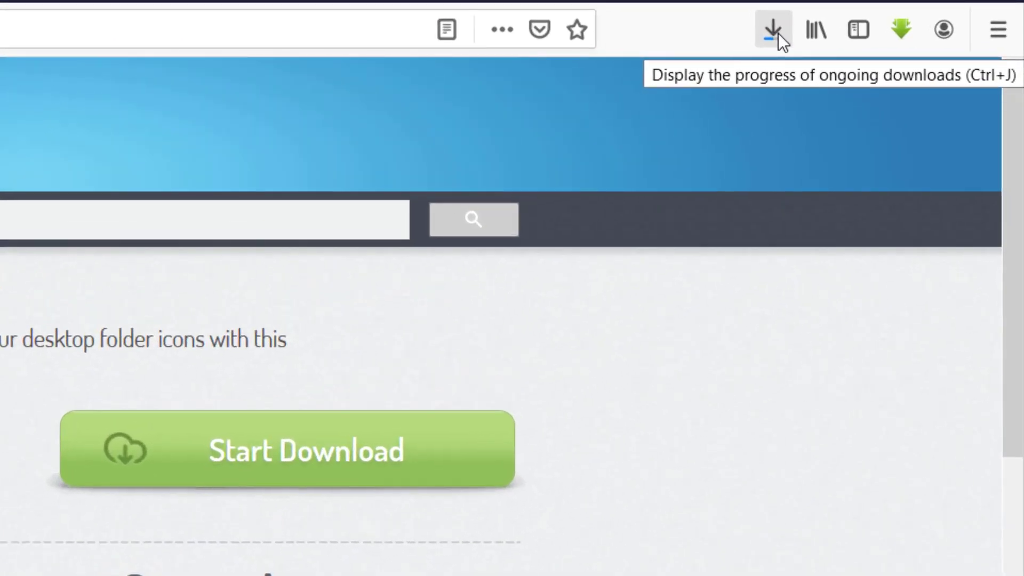
left_click(773, 31)
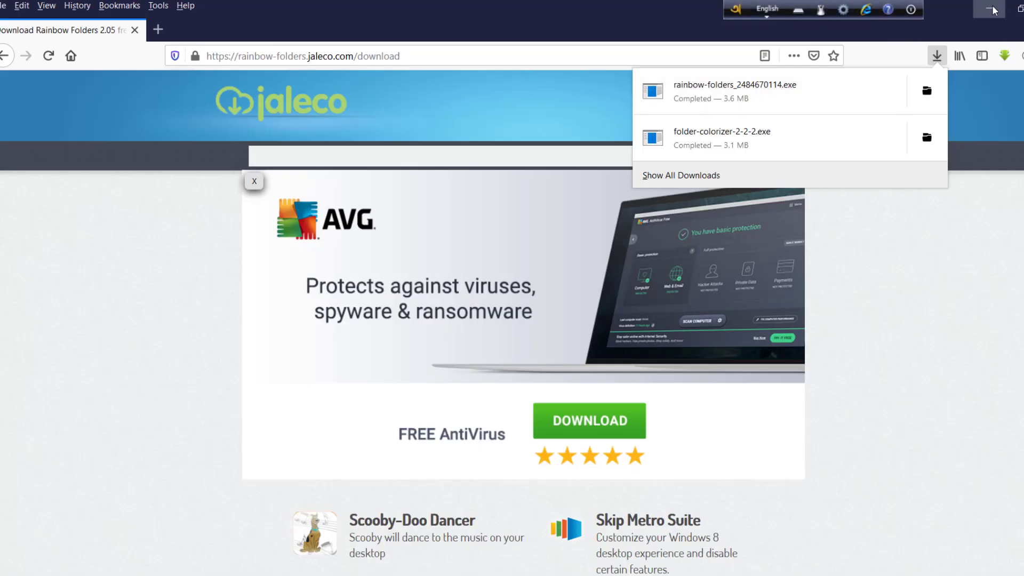
Minimize the browser and run rainbow-folders_2484670114.exe from the Downloads folder, allowing it in the security warning
left_click(992, 9)
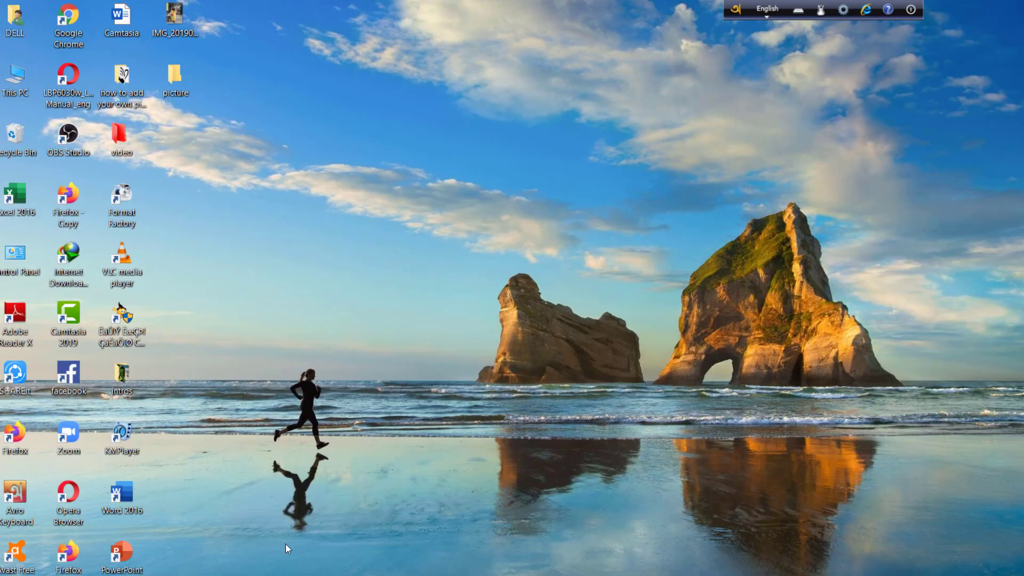
double_click(15, 77)
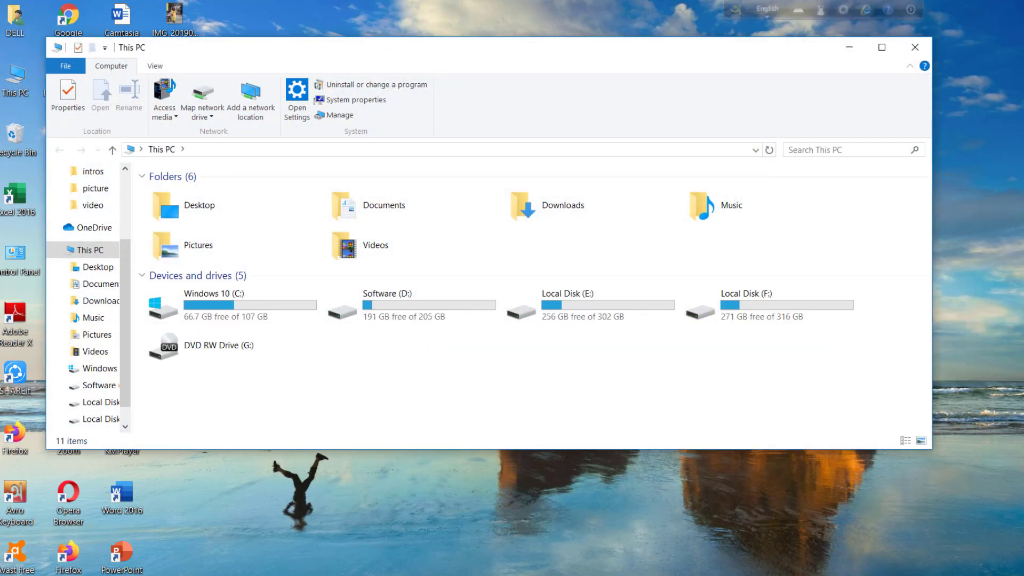
double_click(580, 221)
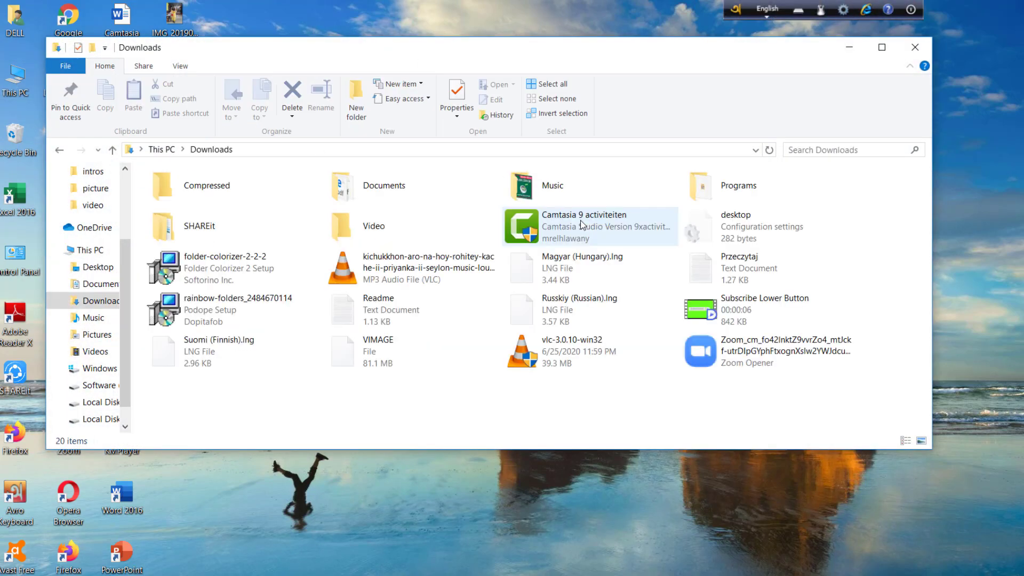
left_click(253, 329)
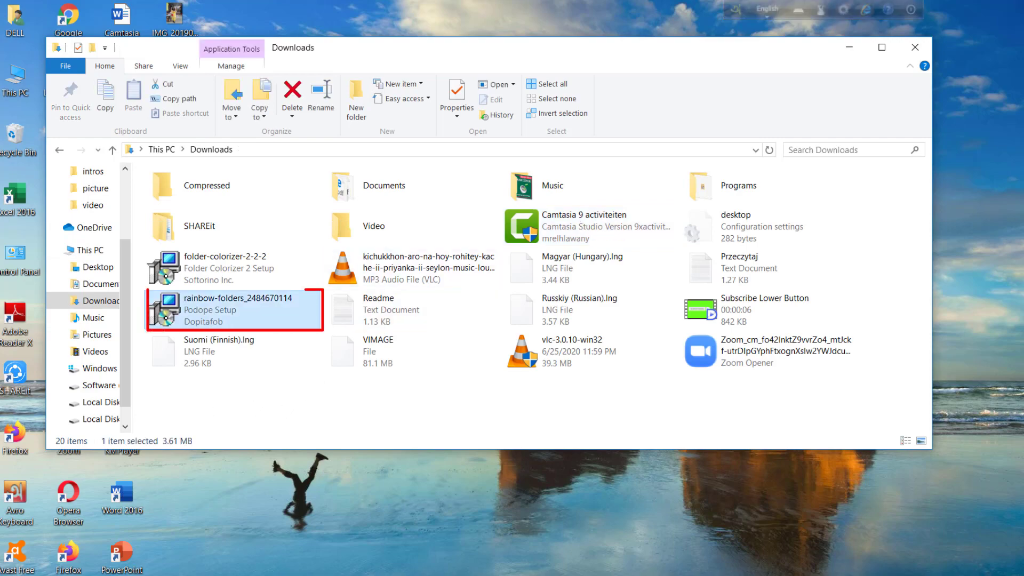
double_click(260, 316)
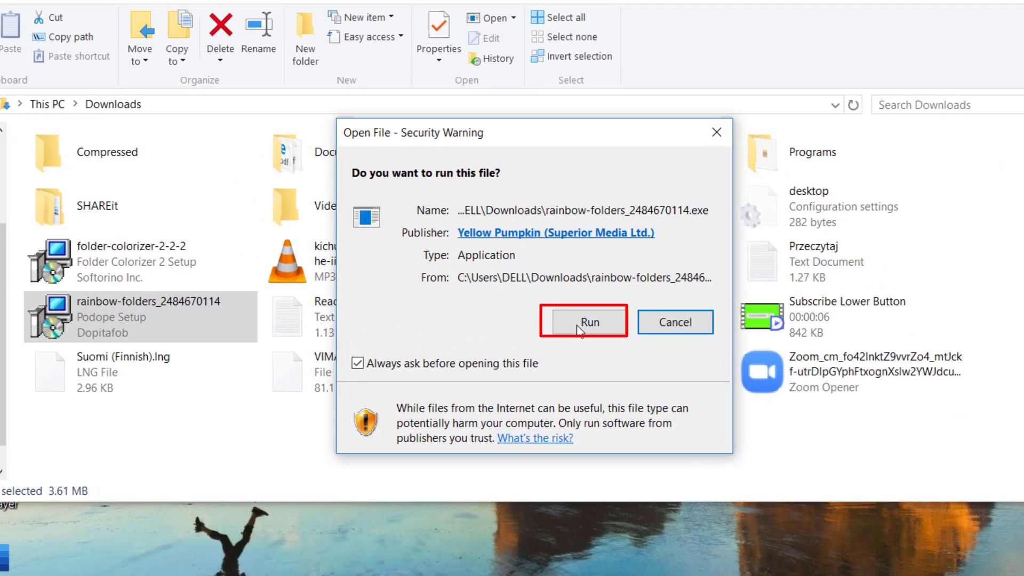
left_click(577, 324)
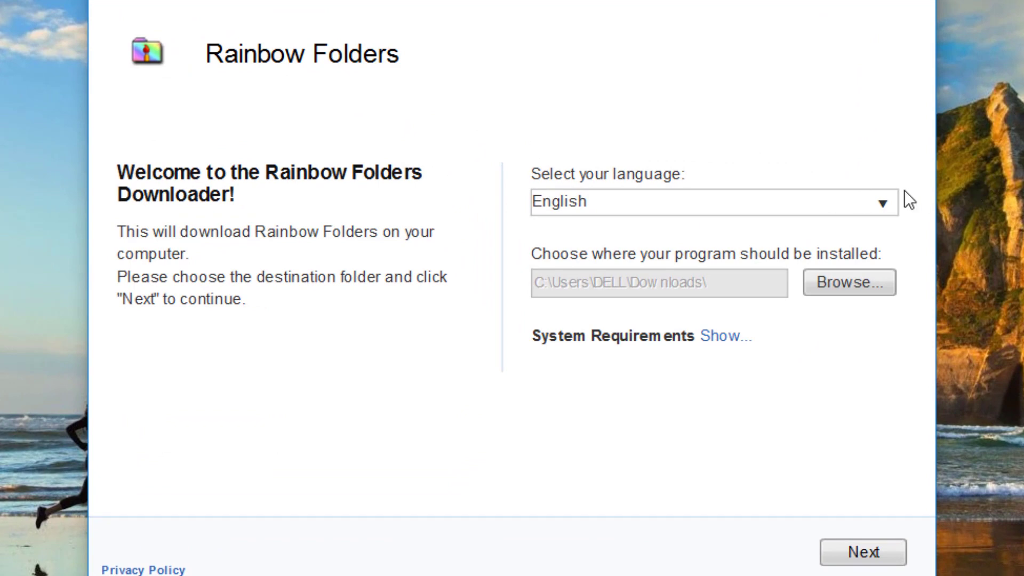
Keep English as the downloader's language and set the program's destination folder to Desktop
left_click(887, 203)
left_click(598, 200)
left_click(849, 282)
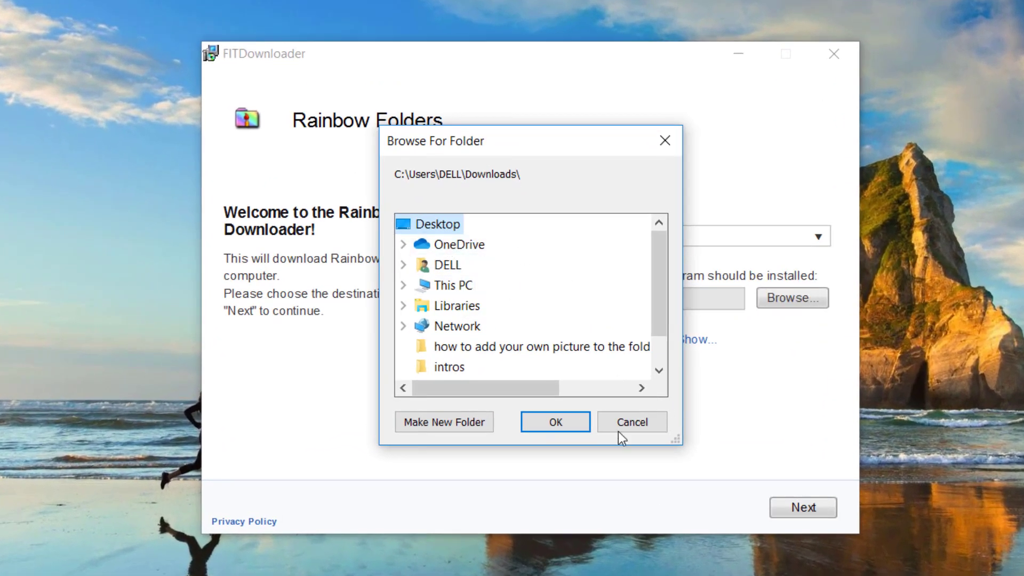
left_click(554, 426)
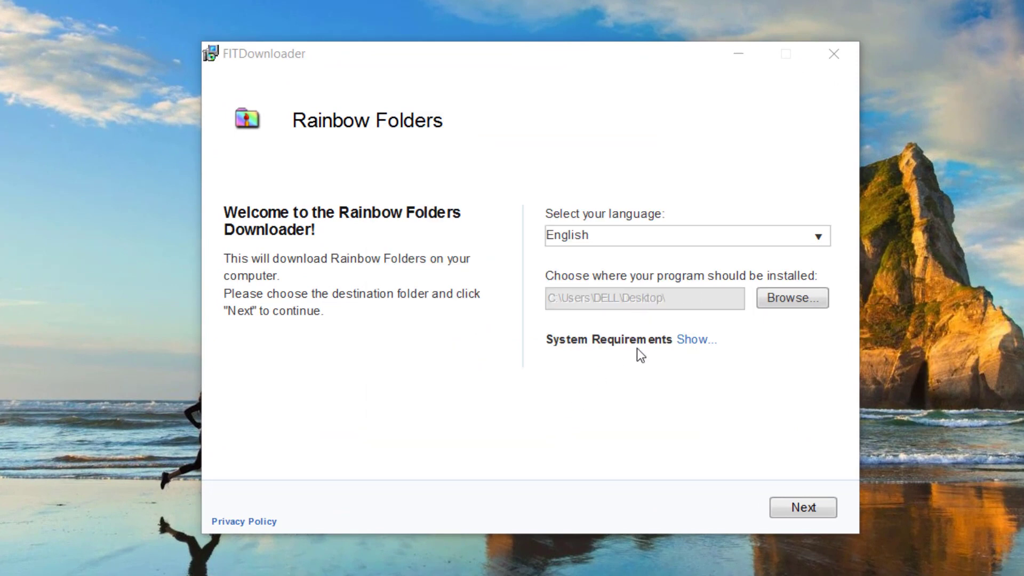
Show the system requirements and complete the Rainbow Folders download in the downloader
left_click(692, 341)
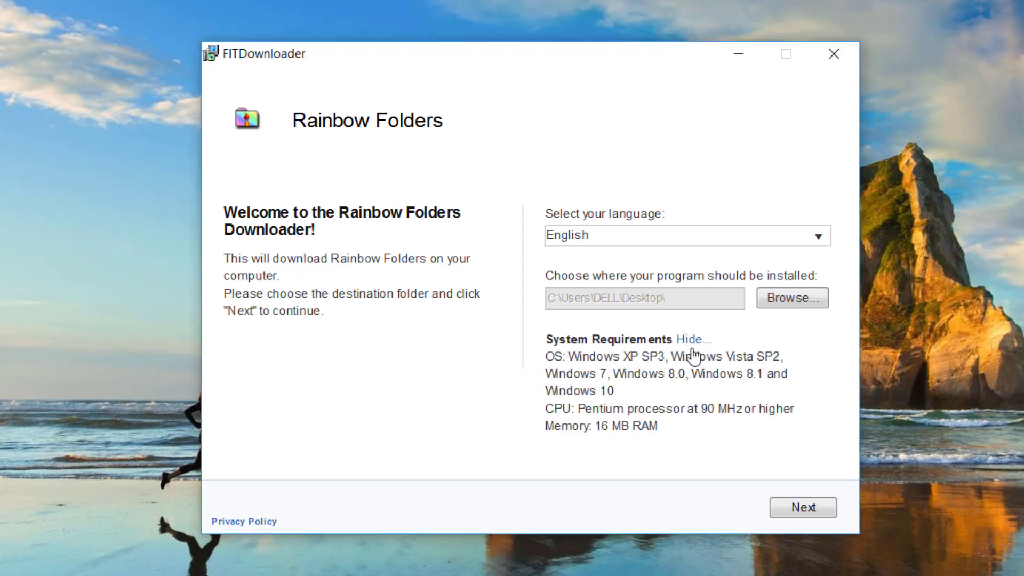
left_click(797, 512)
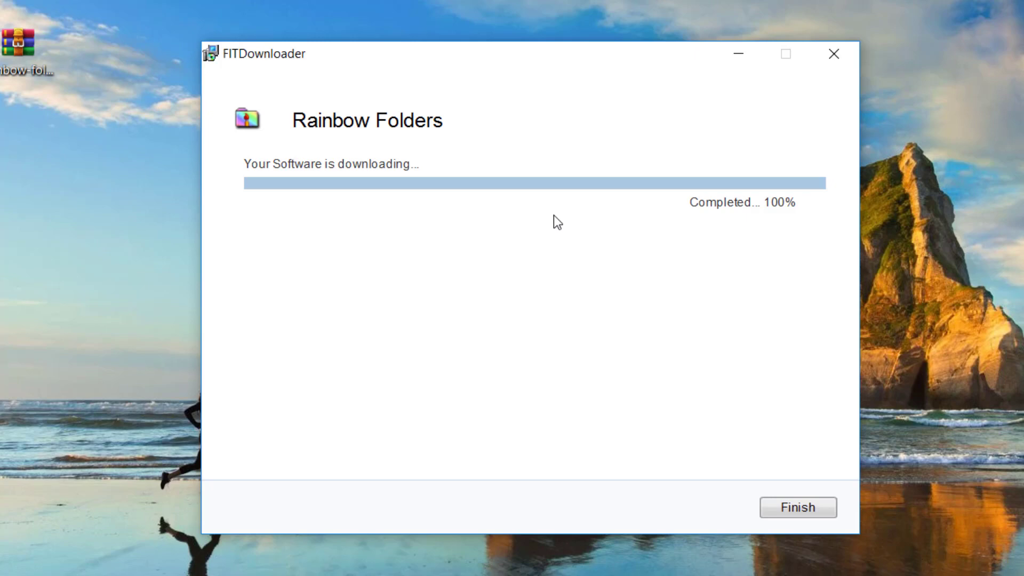
left_click(804, 508)
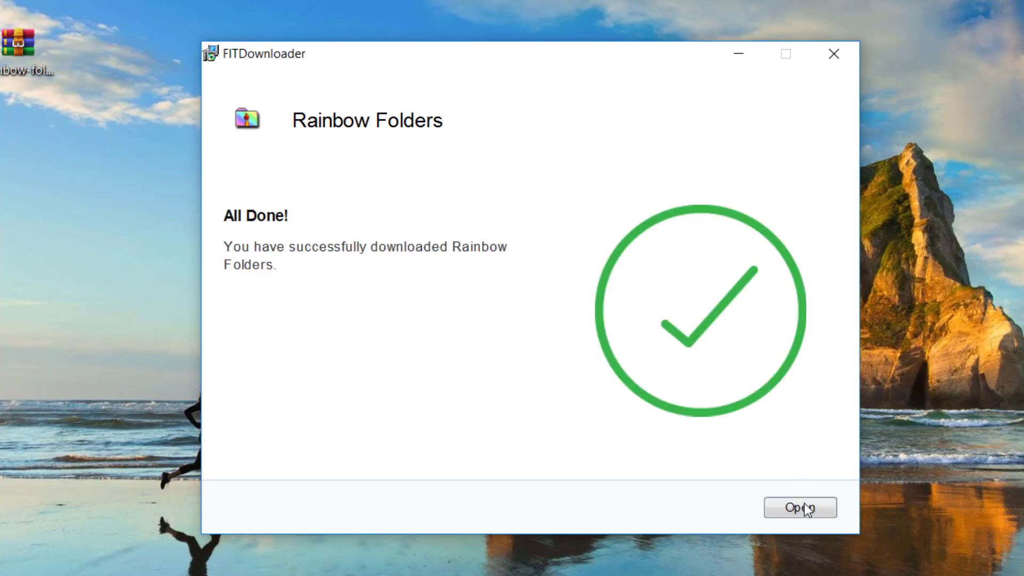
Leave the finished downloader and extract the rainbow-folders archive directly onto the desktop
left_click(802, 508)
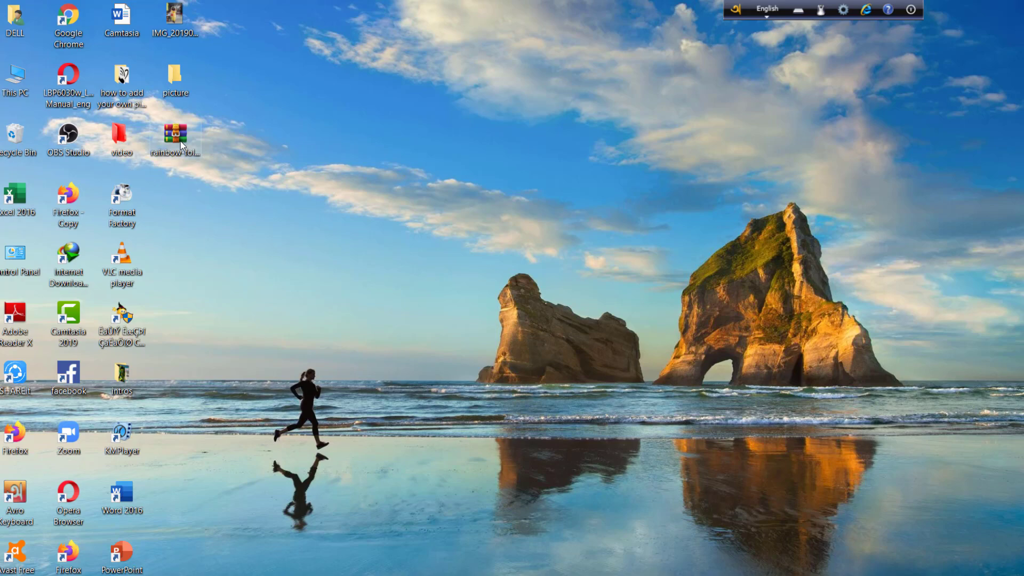
right_click(180, 141)
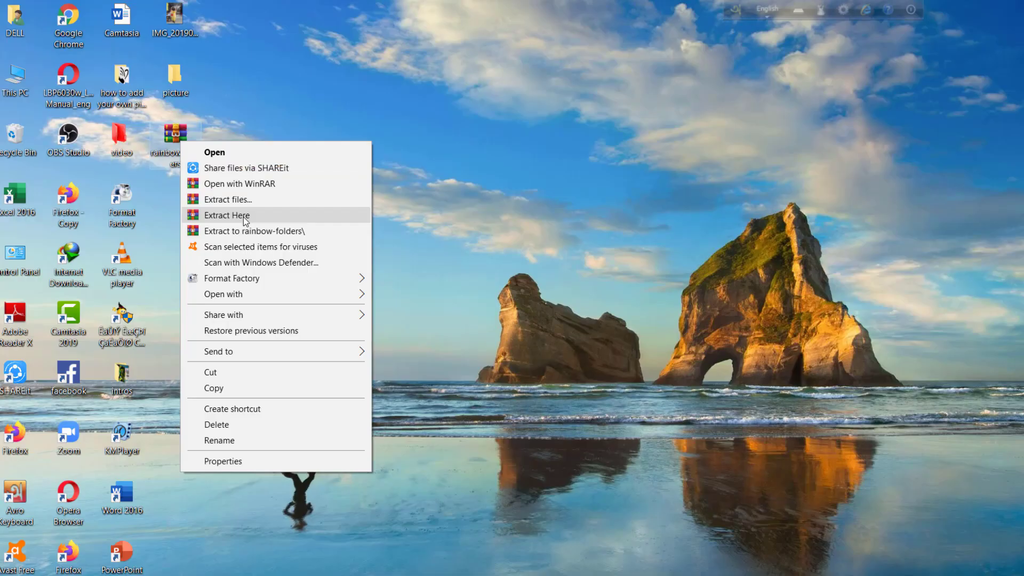
left_click(243, 216)
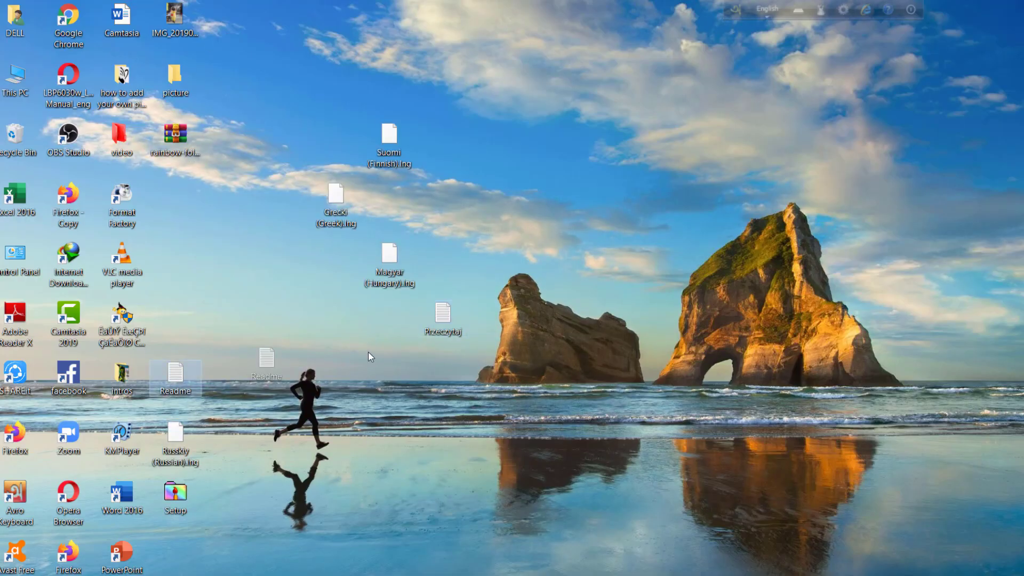
Delete the extracted language and text files from the desktop and place the Setup file just below the rainbow-folders archive
left_click_drag(368, 350, 350, 336)
left_click_drag(309, 81, 719, 459)
right_click(382, 130)
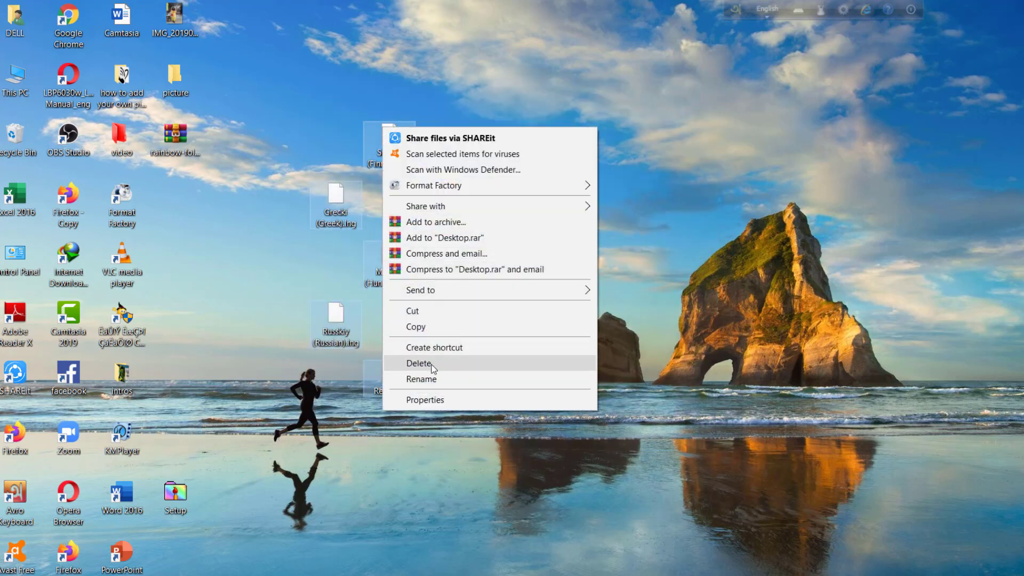
left_click(419, 362)
left_click_drag(176, 493, 169, 184)
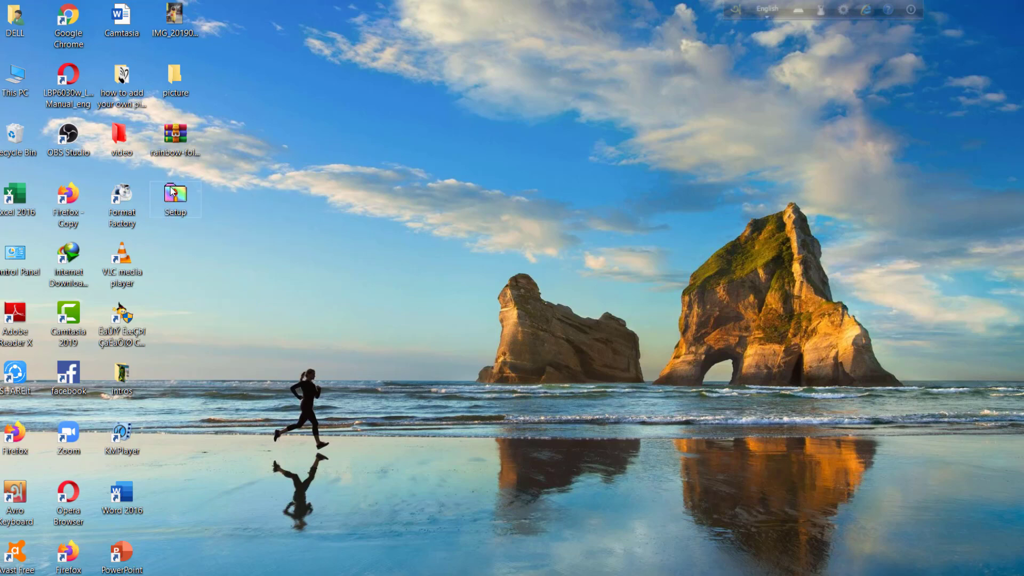
Install Rainbow Folders from the Setup file with the default folders, English language and the system shell extension
double_click(170, 192)
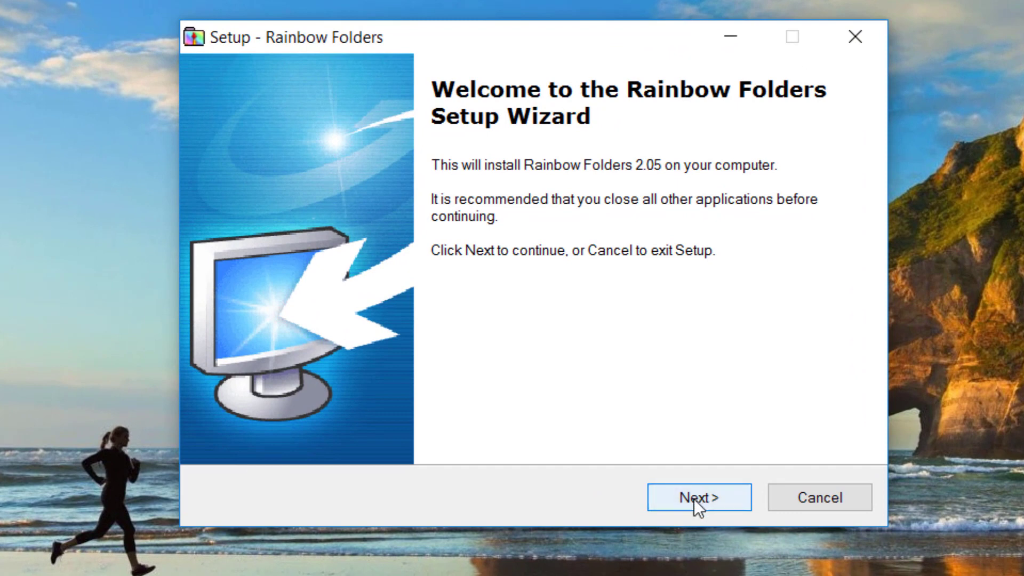
left_click(693, 498)
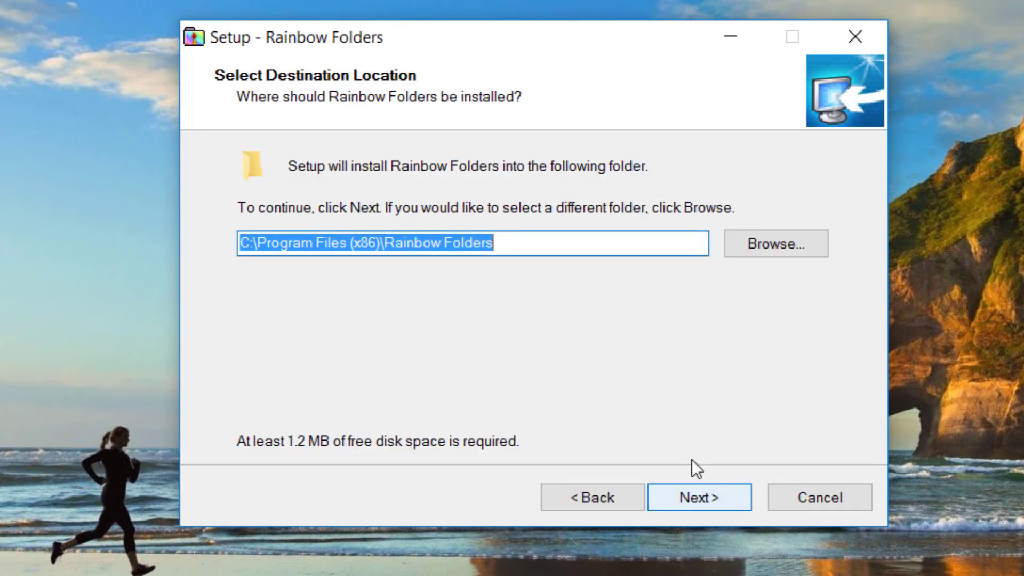
left_click(690, 500)
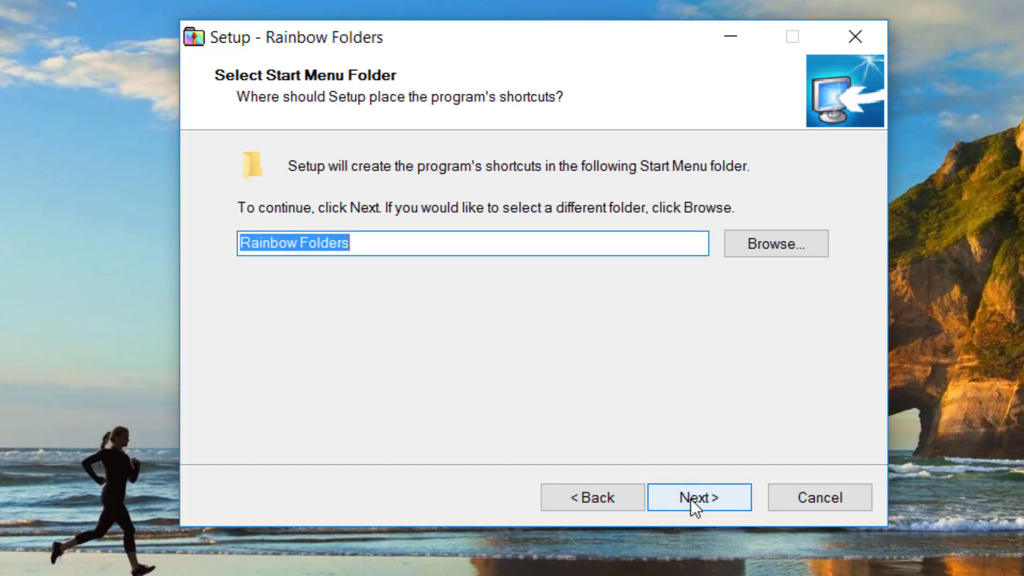
left_click(690, 499)
left_click(690, 498)
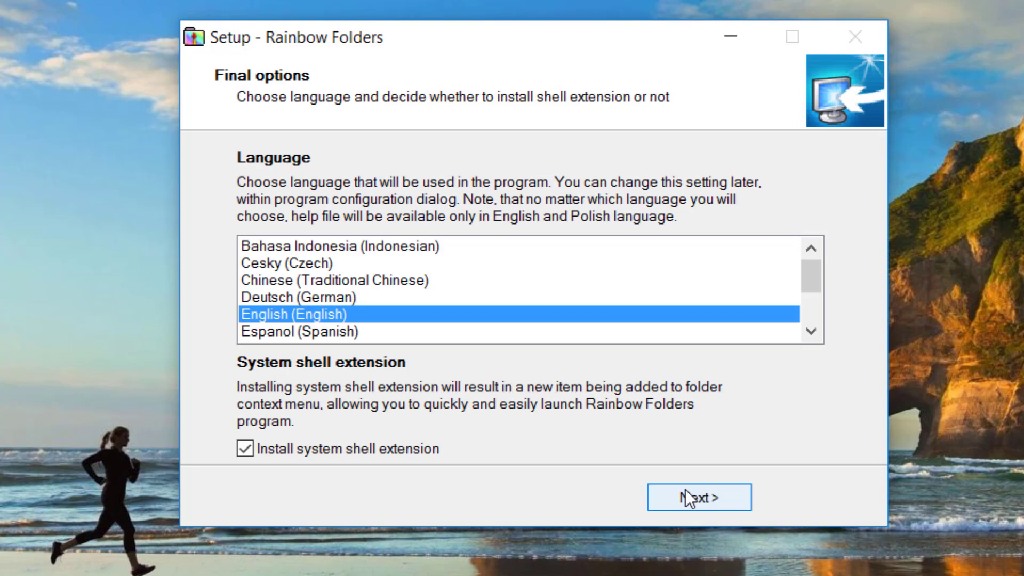
left_click(699, 500)
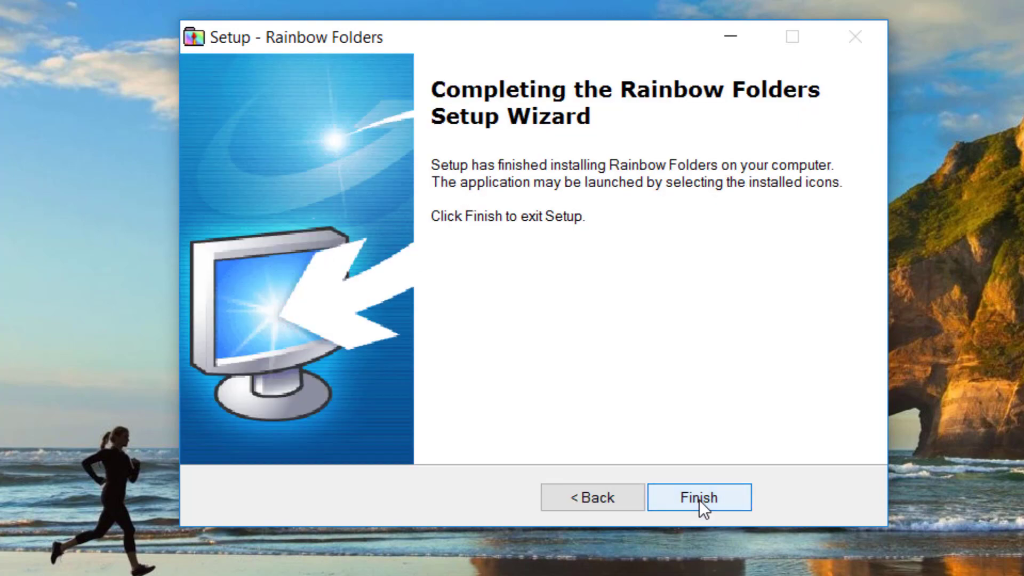
left_click(699, 500)
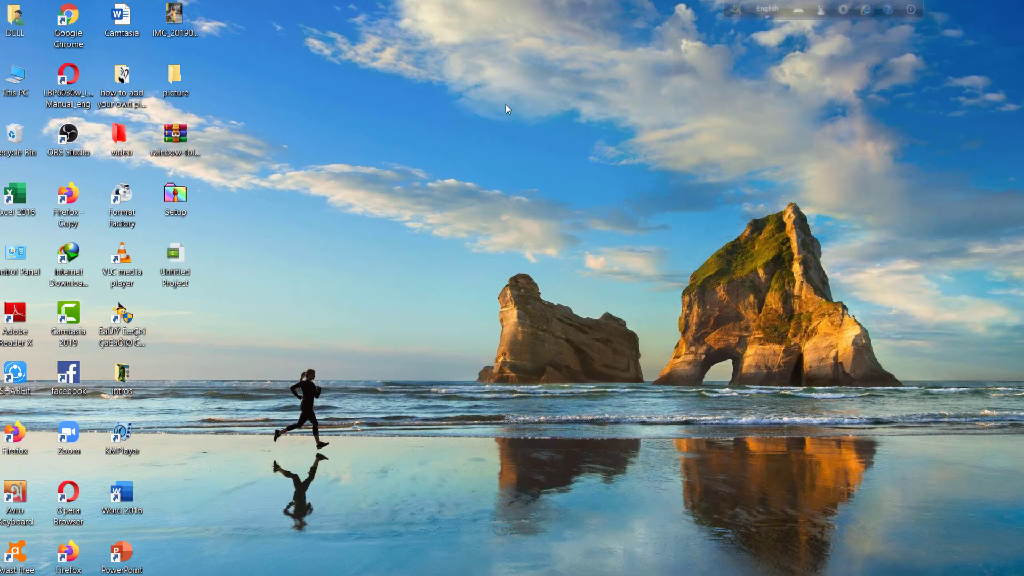
Create a new desktop folder named "Bably" and move it near the picture folder
right_click(468, 66)
mouse_move(555, 207)
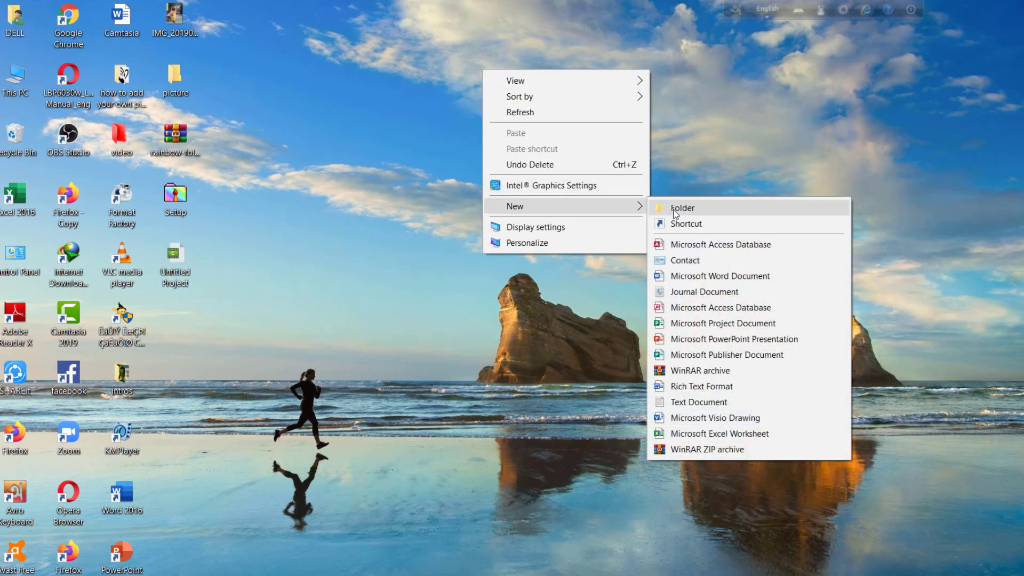
left_click(693, 207)
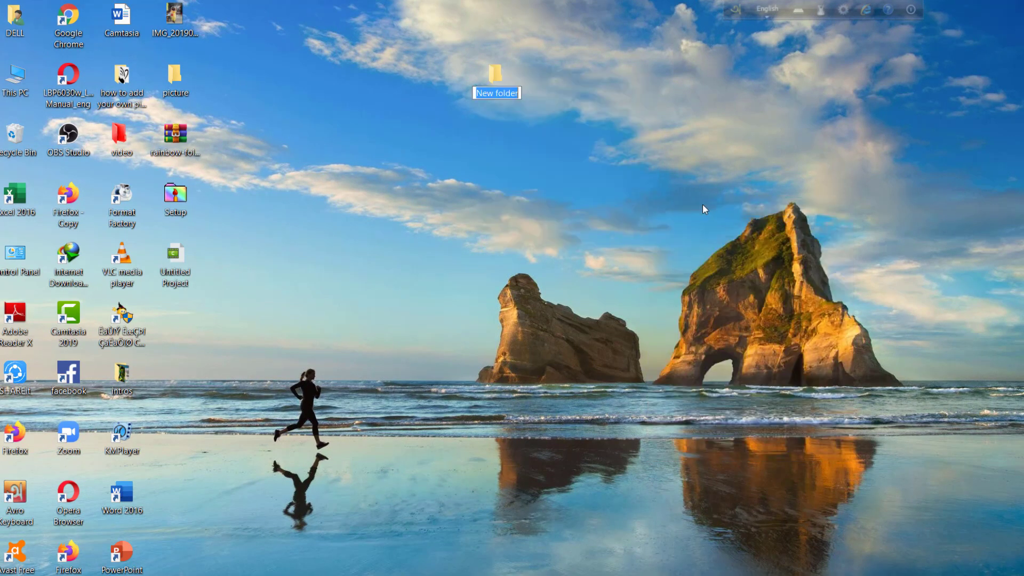
type("Bably")
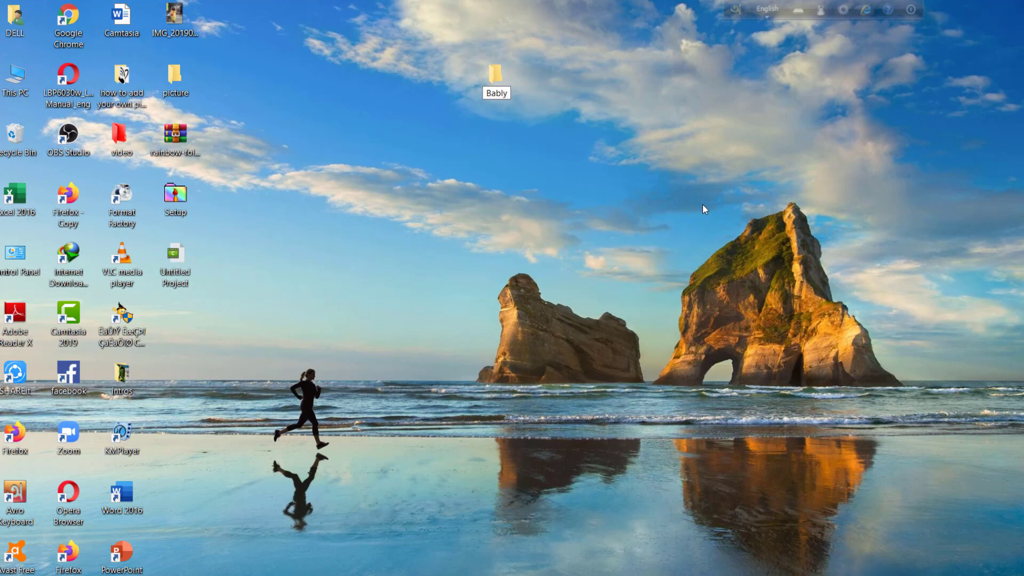
key("Return")
left_click_drag(504, 88, 291, 92)
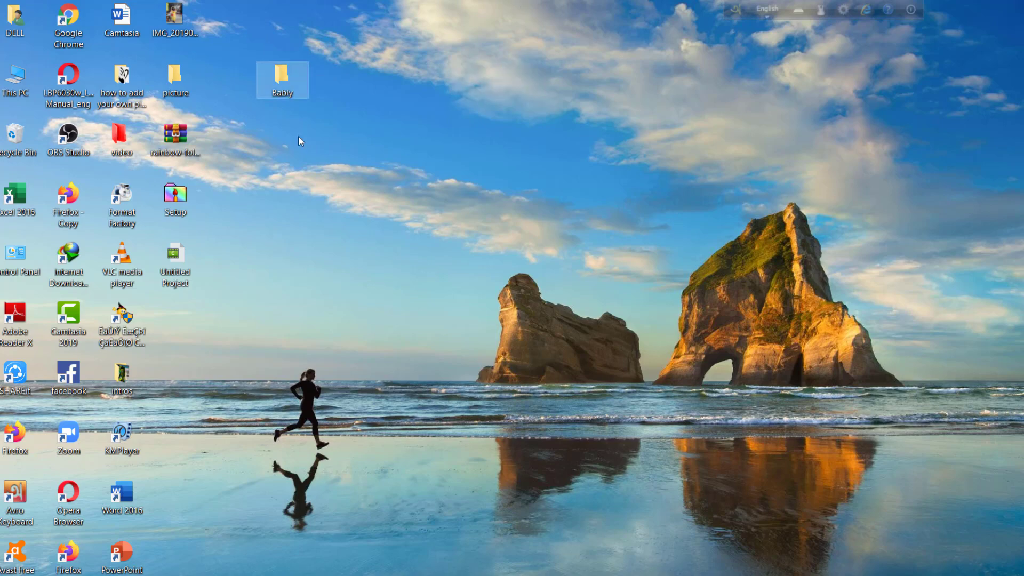
Open Rainbow Folders for the Bably folder, preview hues 198 and 168, and set the icon style to Modern (Vista)
right_click(277, 82)
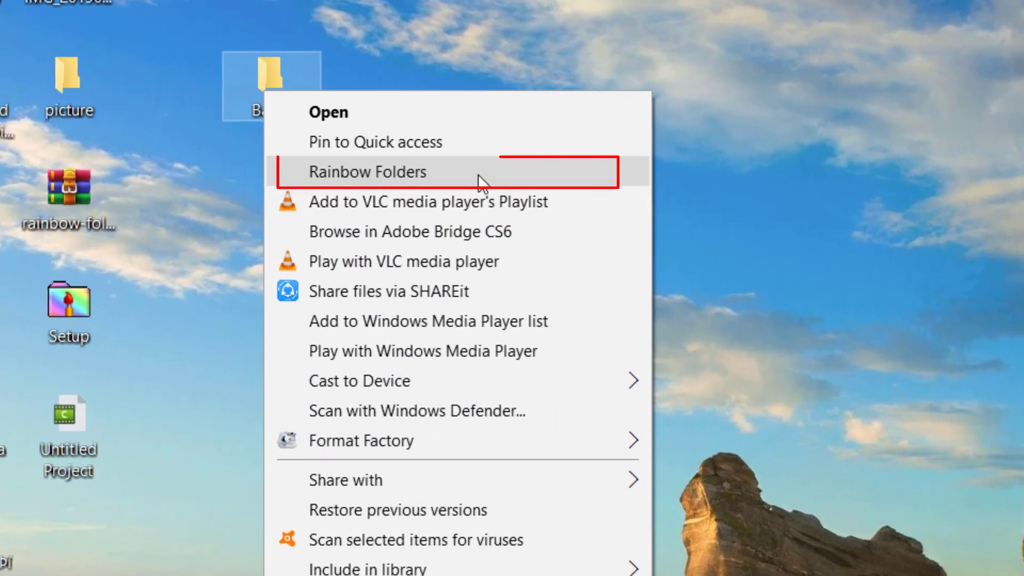
left_click(419, 160)
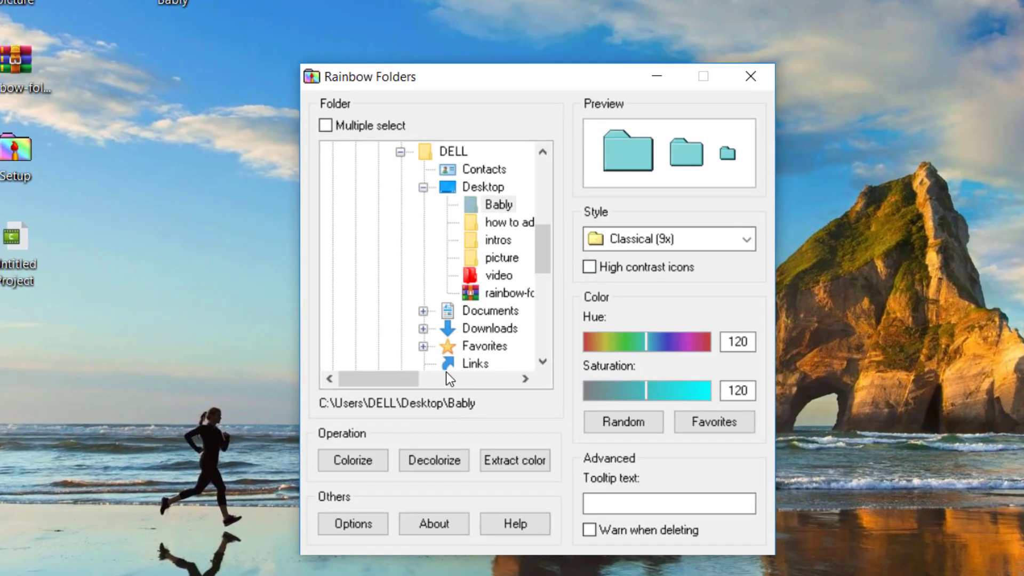
left_click(686, 342)
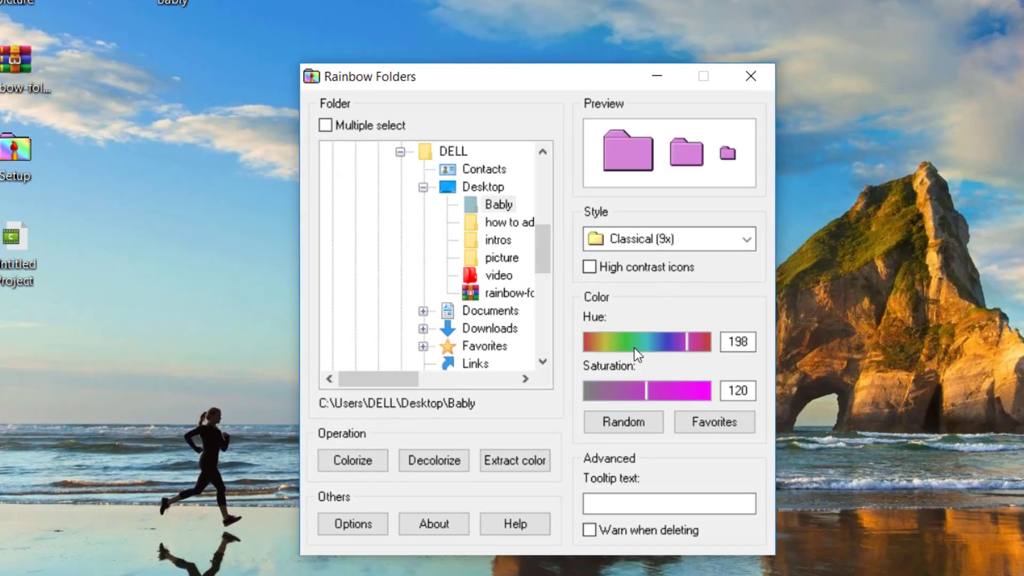
left_click(670, 336)
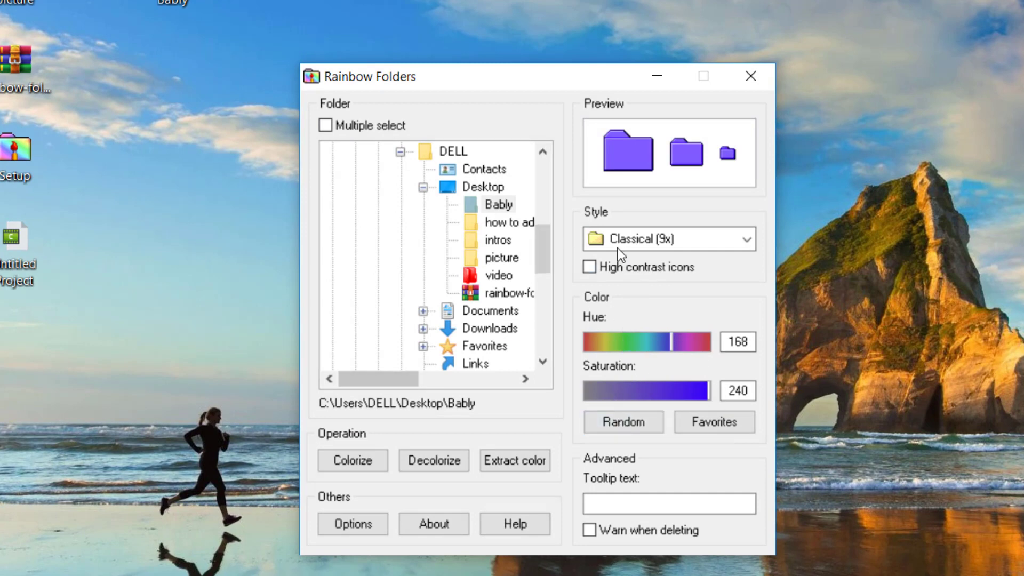
left_click(747, 241)
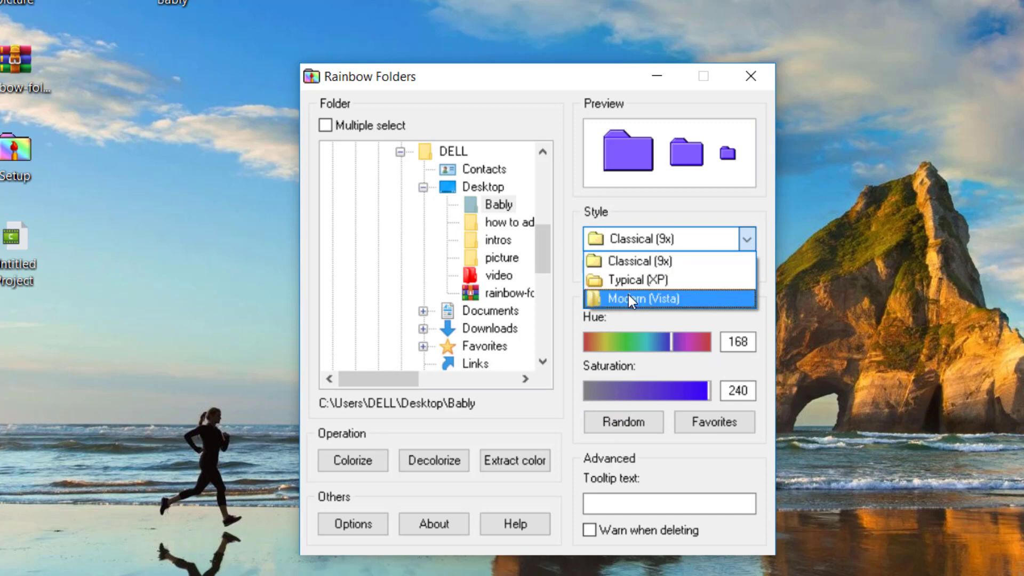
left_click(642, 298)
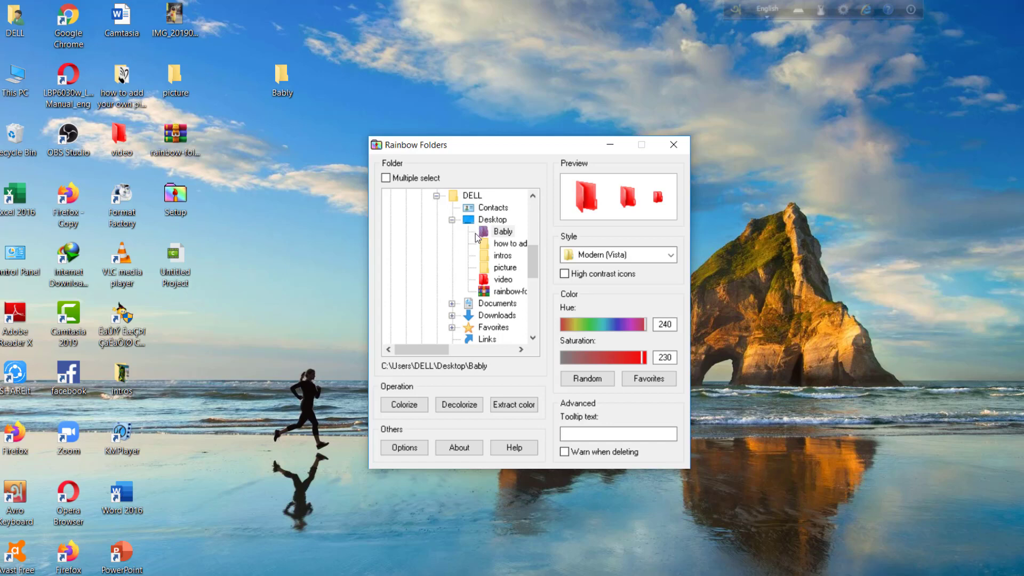
Look through the folder tree up to the top-level Desktop entry and reselect the Bably folder under the user's Desktop
left_click(509, 234)
left_click_drag(532, 254, 533, 199)
left_click(425, 206)
left_click(423, 198)
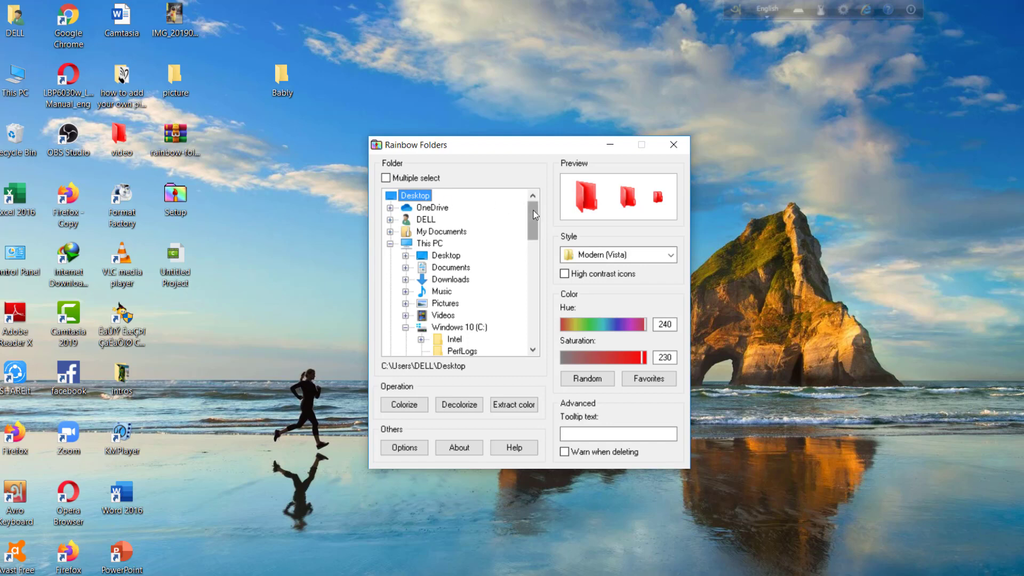
left_click(450, 256)
left_click(421, 196)
left_click_drag(536, 214, 535, 261)
left_click(503, 258)
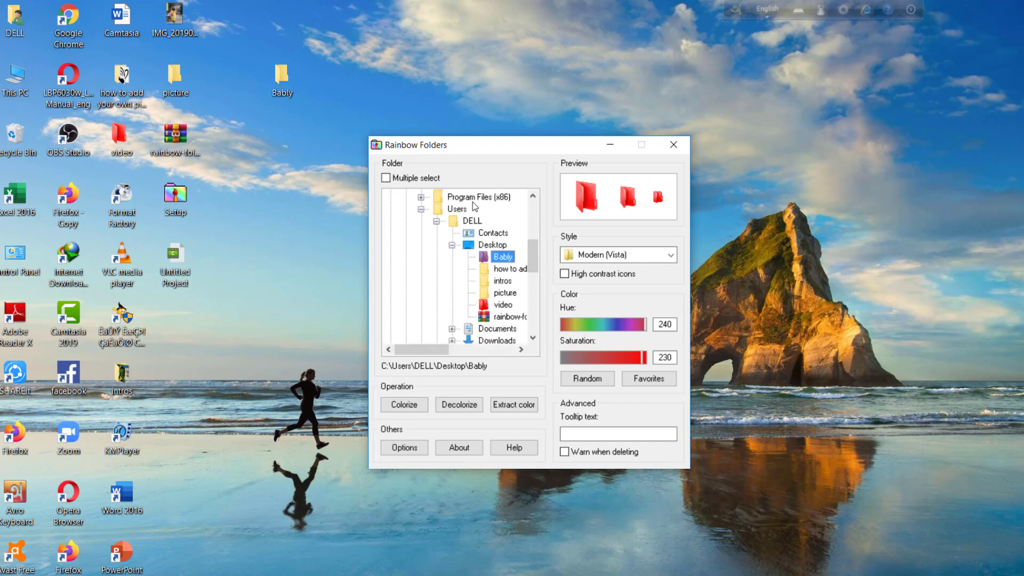
Colorize the Bably folder blue with hue 158 and saturation 230, and close Rainbow Folders
left_click(580, 324)
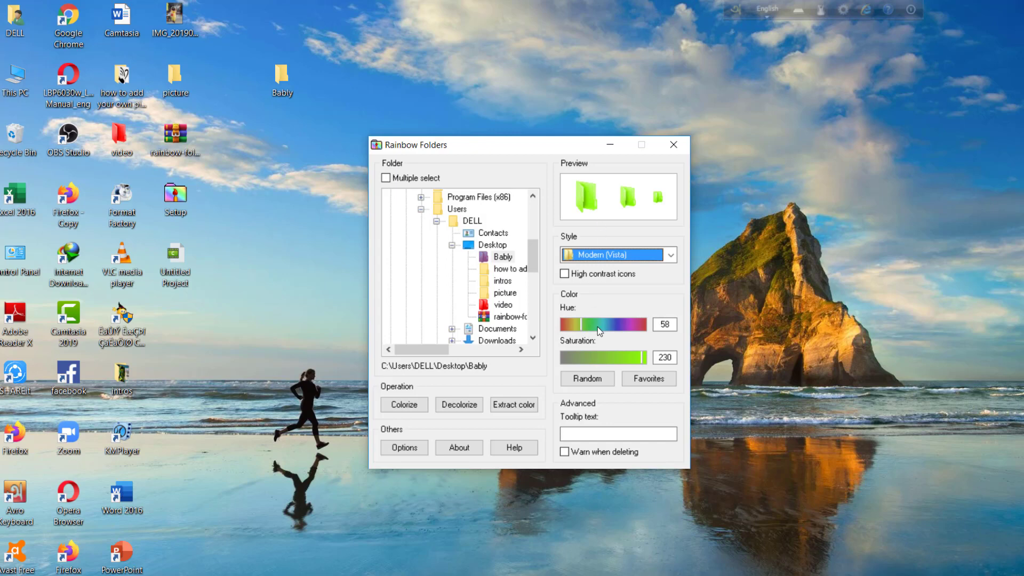
left_click(604, 326)
left_click(617, 327)
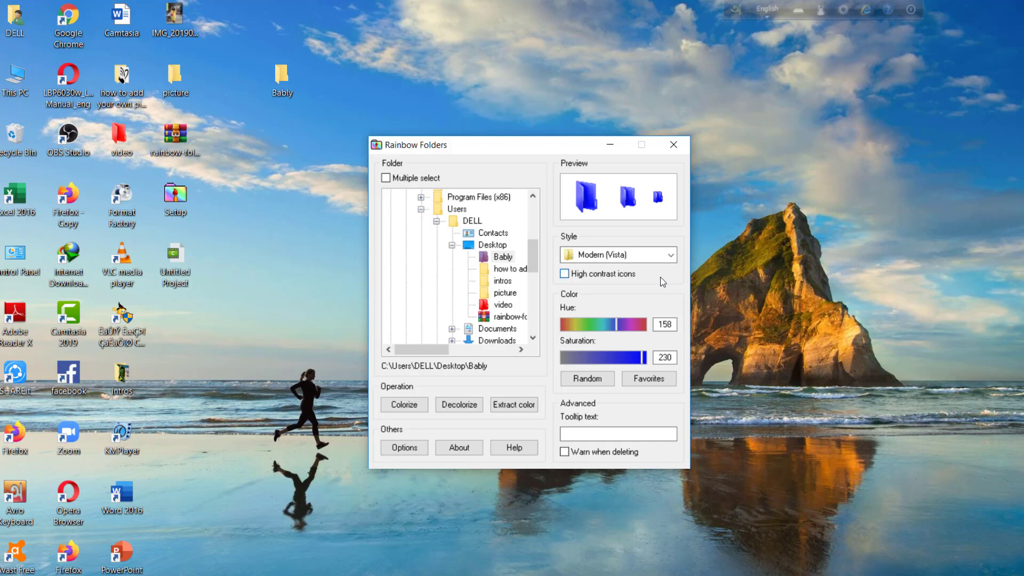
left_click(398, 404)
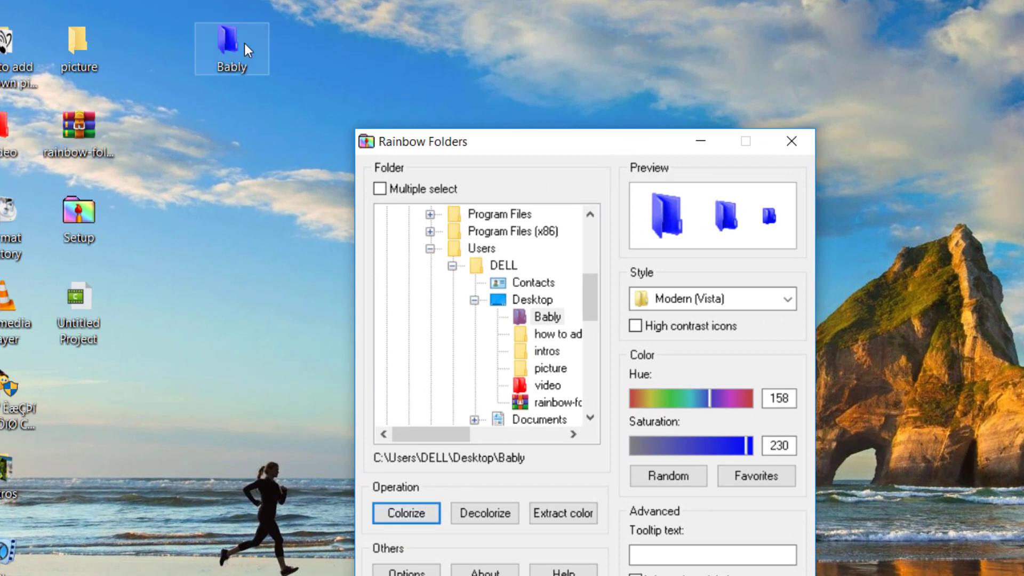
left_click_drag(506, 149, 458, 0)
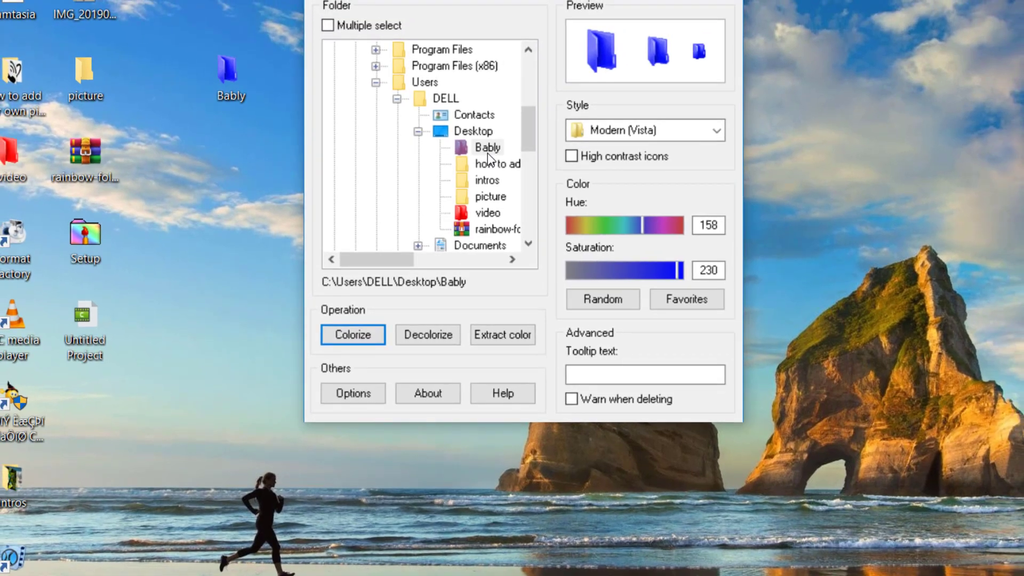
left_click(699, 1)
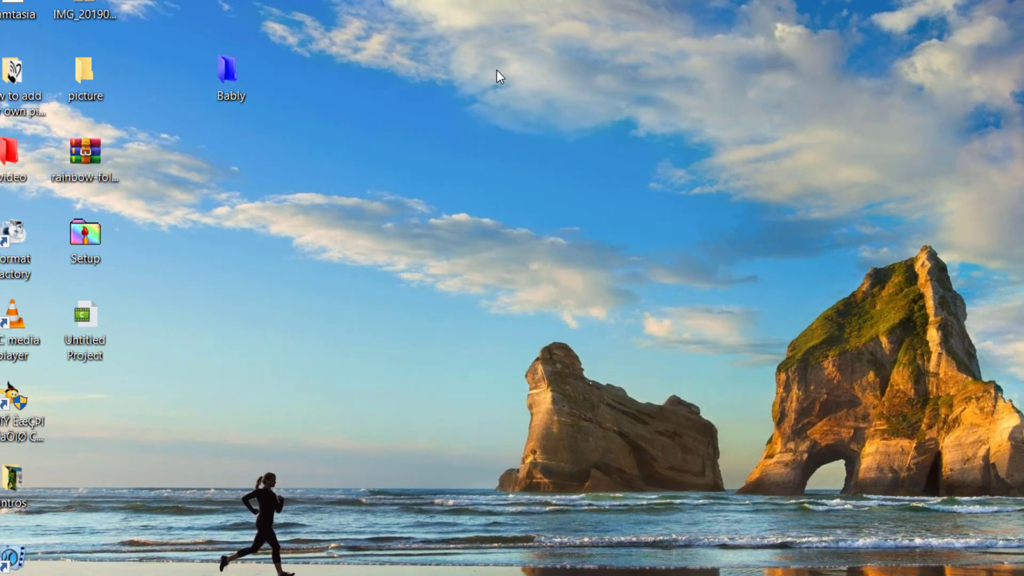
Inspect the files stored inside the blue Bably folder on the desktop and close its window
right_click(462, 49)
right_click(392, 21)
left_click(423, 78)
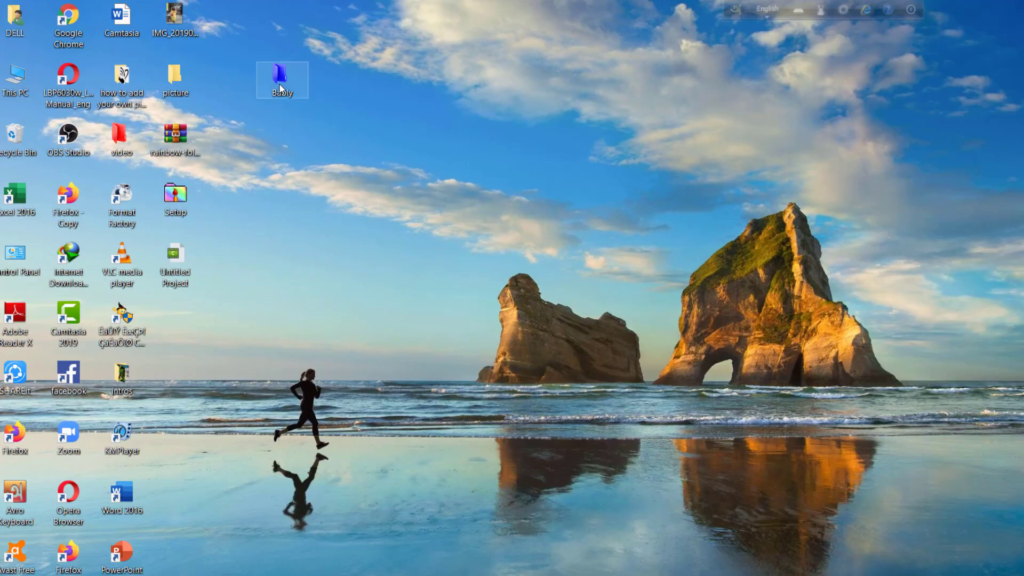
double_click(280, 88)
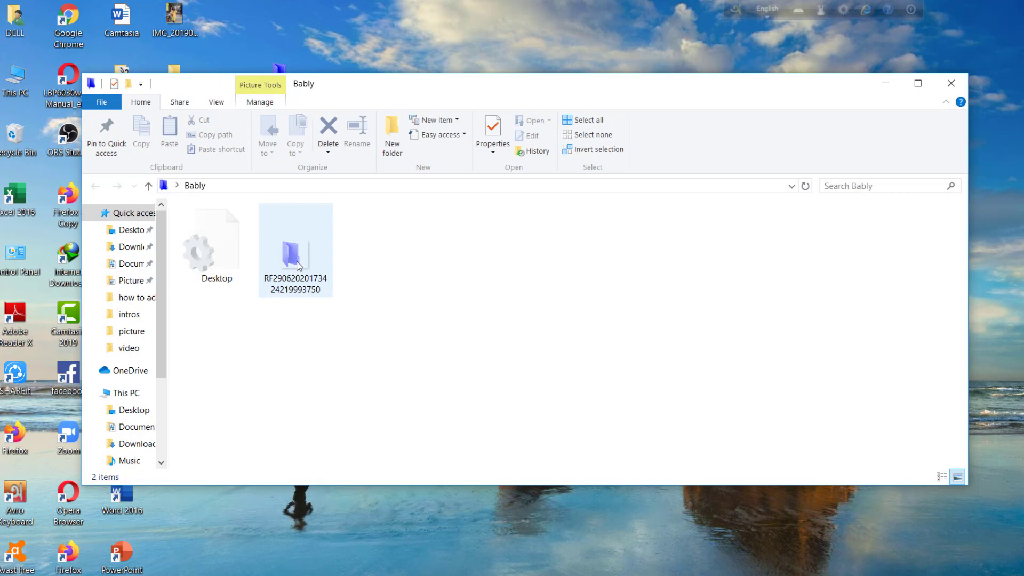
left_click(950, 84)
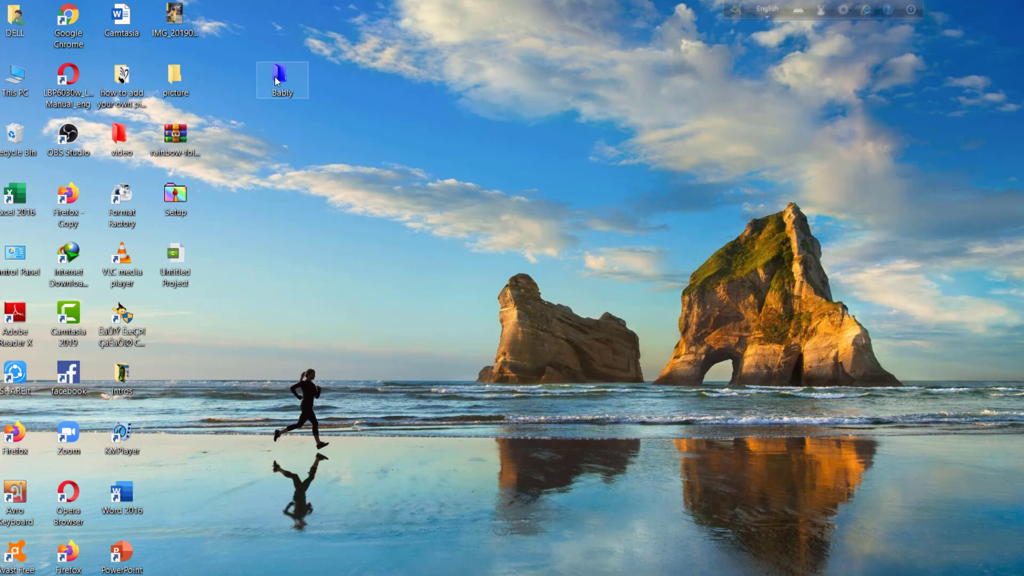
Delete the blue RF icon file from inside the Bably folder and close the folder window
double_click(291, 74)
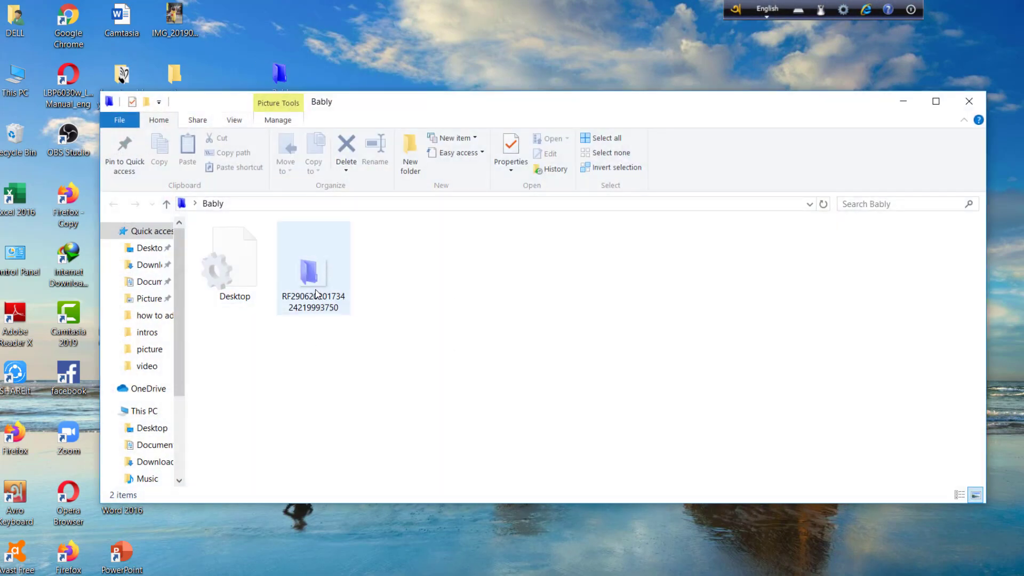
left_click(315, 292)
right_click(315, 291)
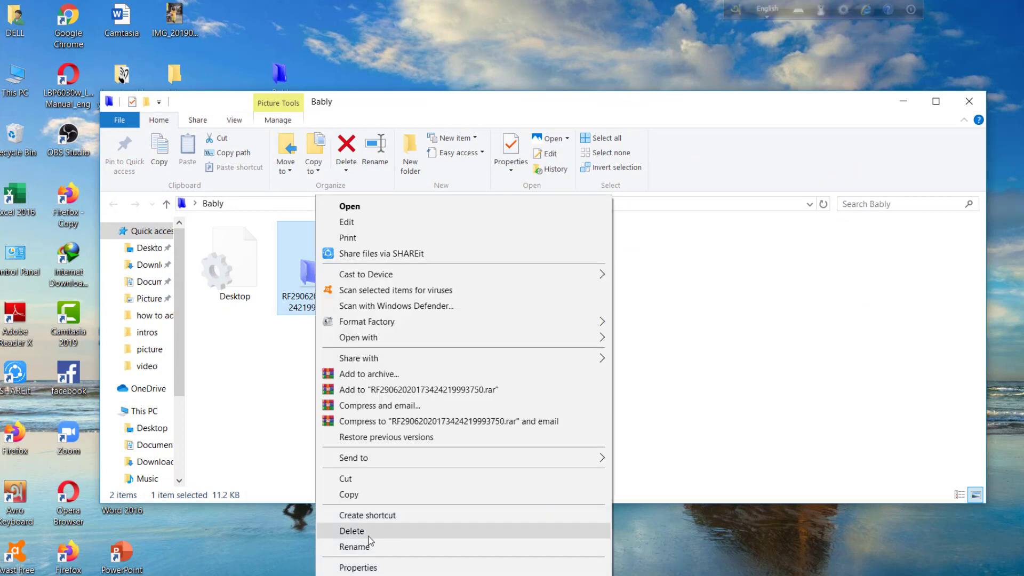
left_click(386, 532)
left_click(965, 108)
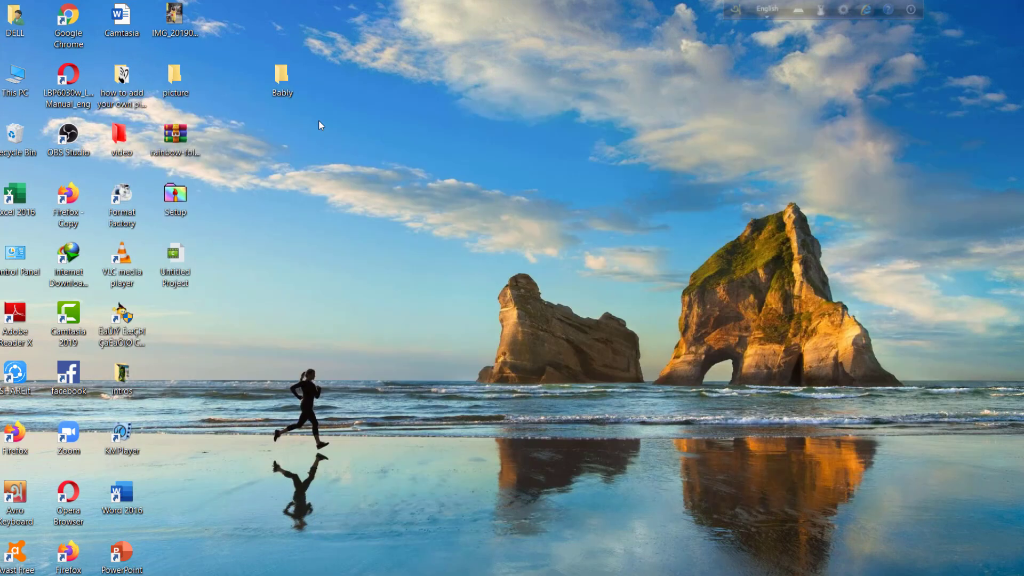
Colorize the Bably folder green in Rainbow Folders with hue 90 and saturation 230, and close the program
right_click(283, 76)
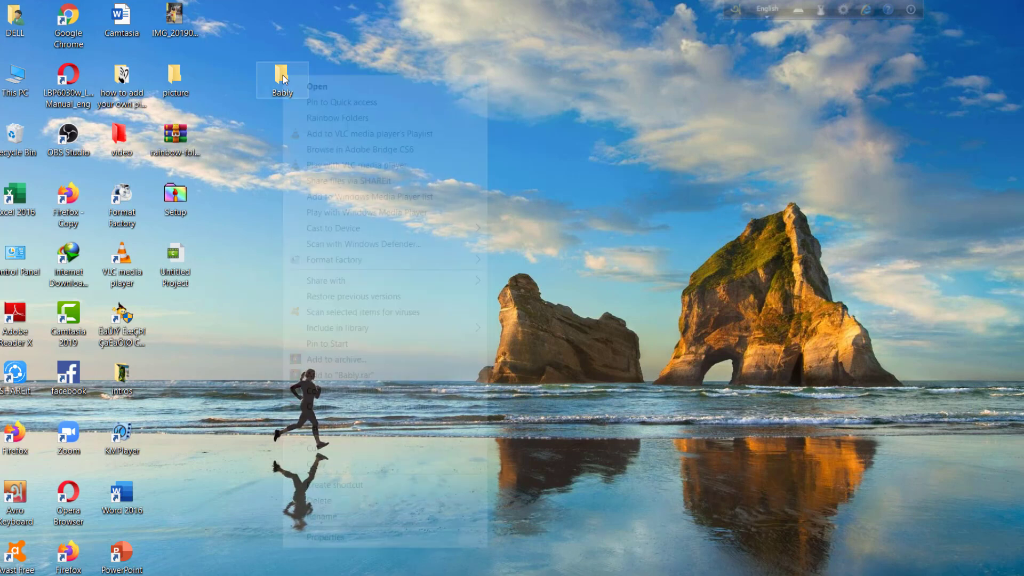
left_click(360, 117)
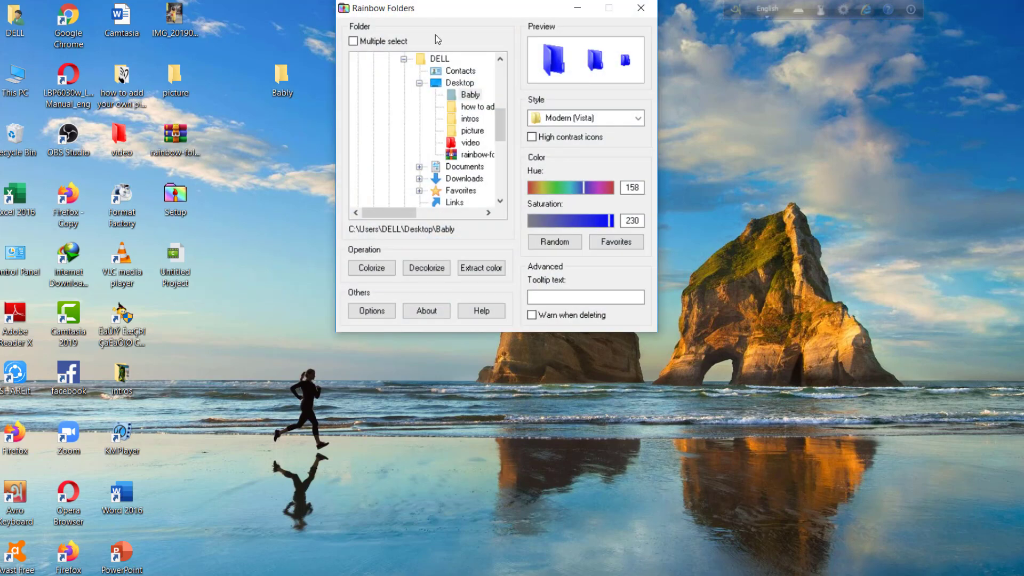
left_click(559, 188)
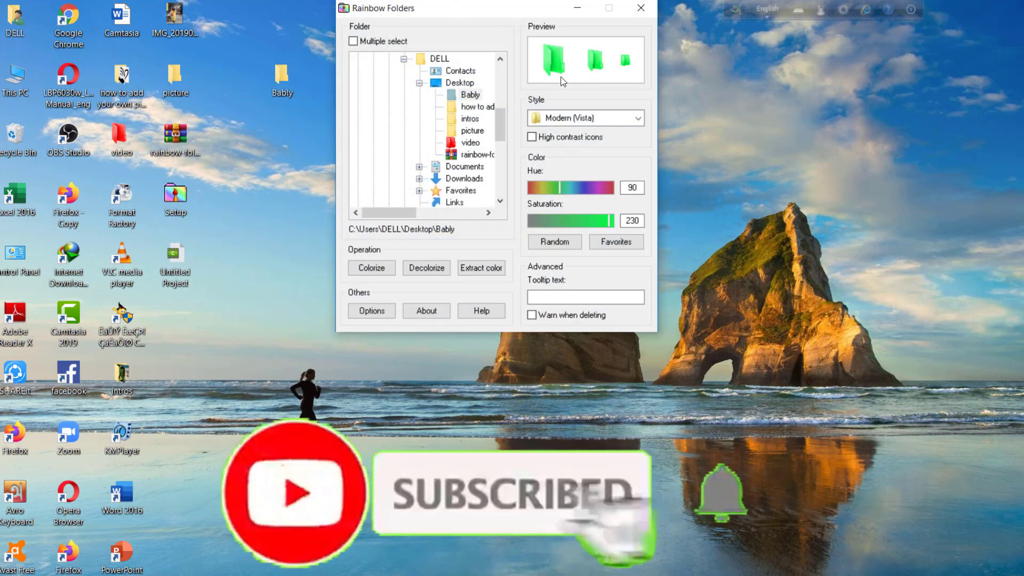
left_click(467, 96)
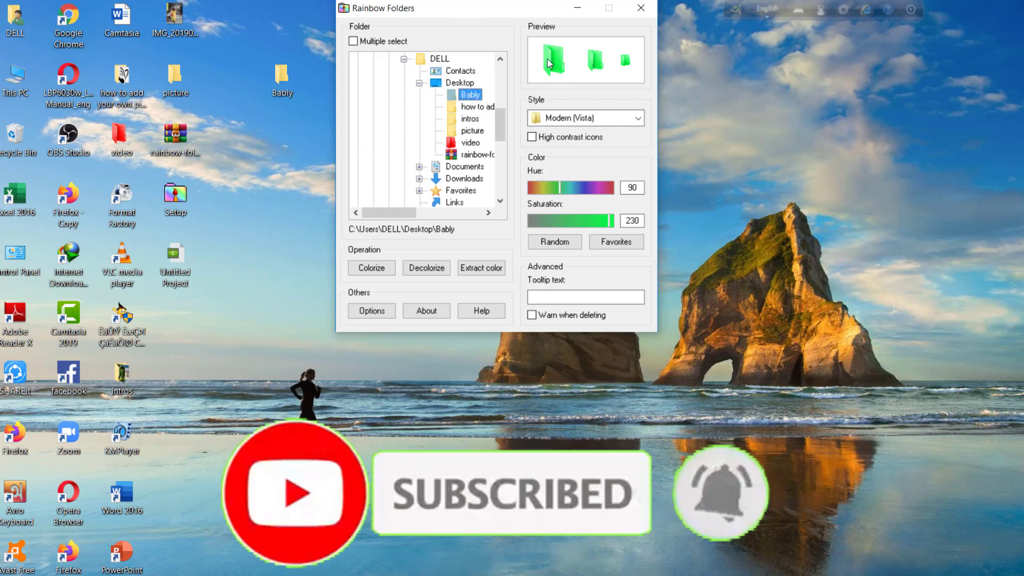
left_click(372, 272)
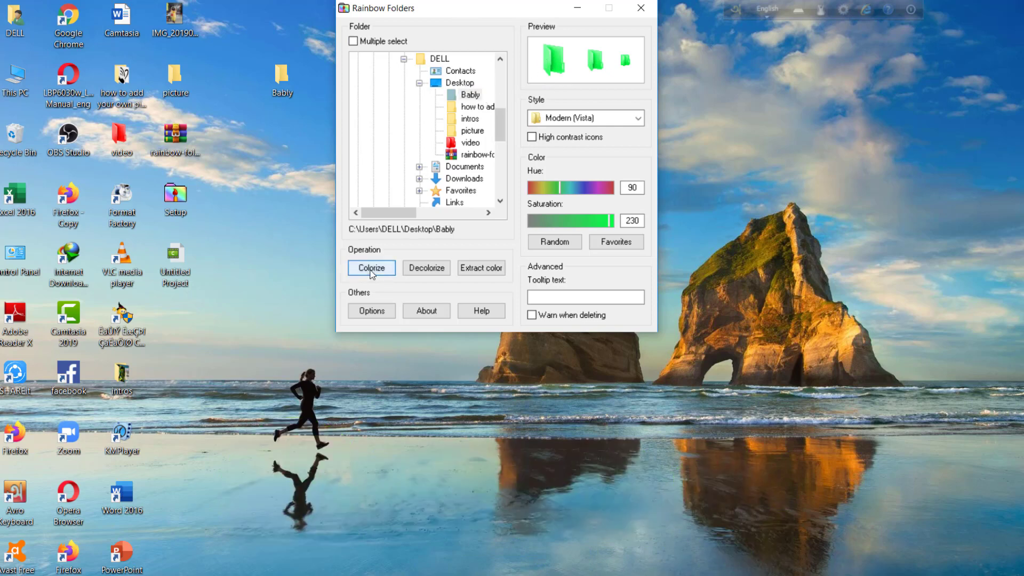
left_click_drag(513, 8, 511, 24)
left_click(361, 284)
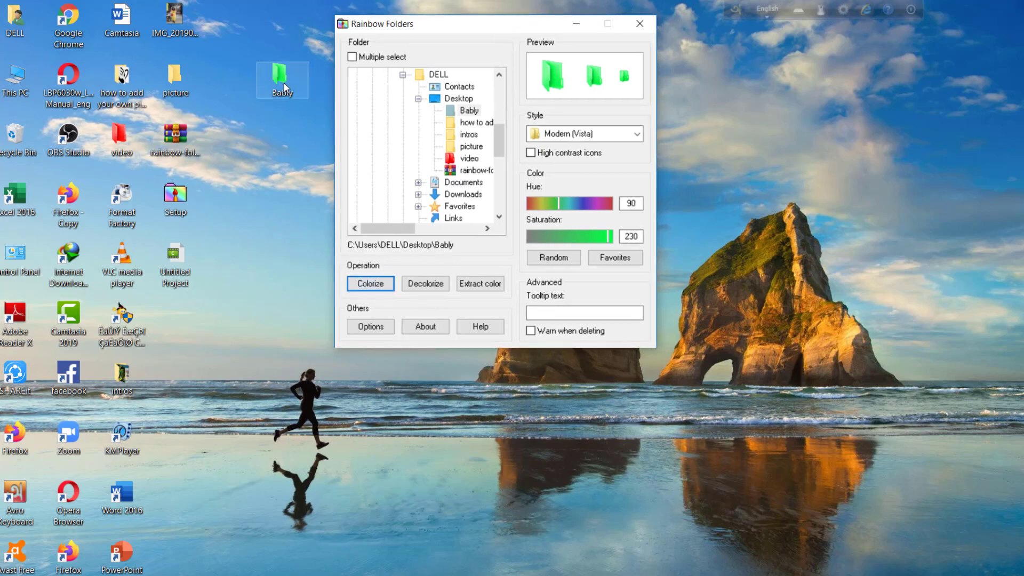
left_click(639, 24)
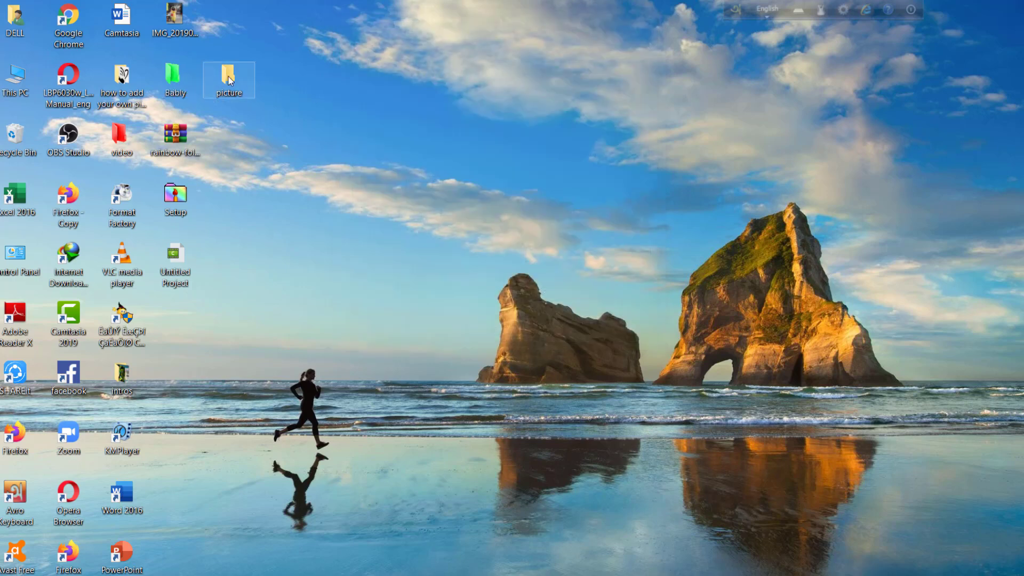
Colorize the picture folder blue in Rainbow Folders with hue 158 and saturation 178, and close the program
right_click(230, 81)
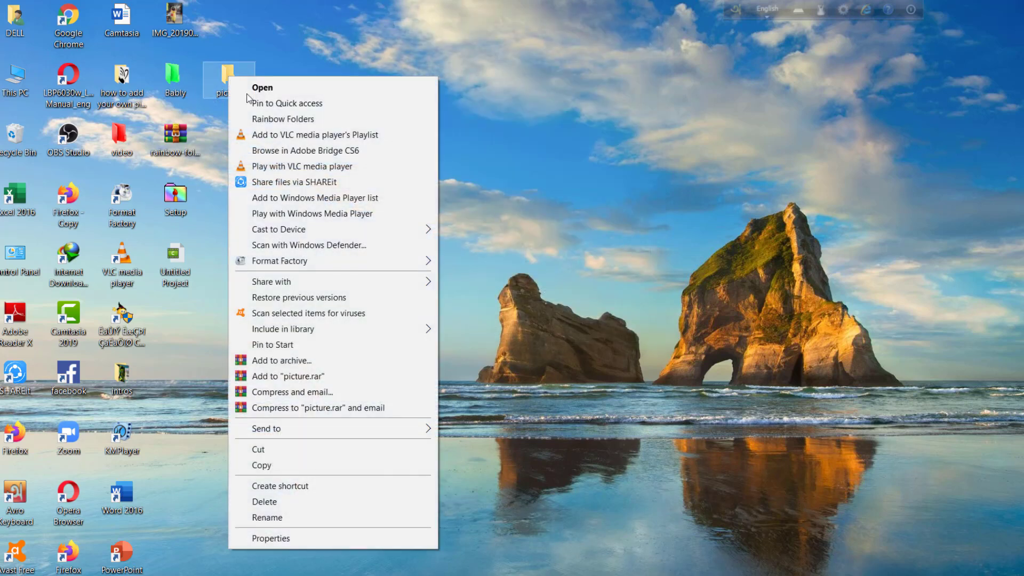
left_click(361, 119)
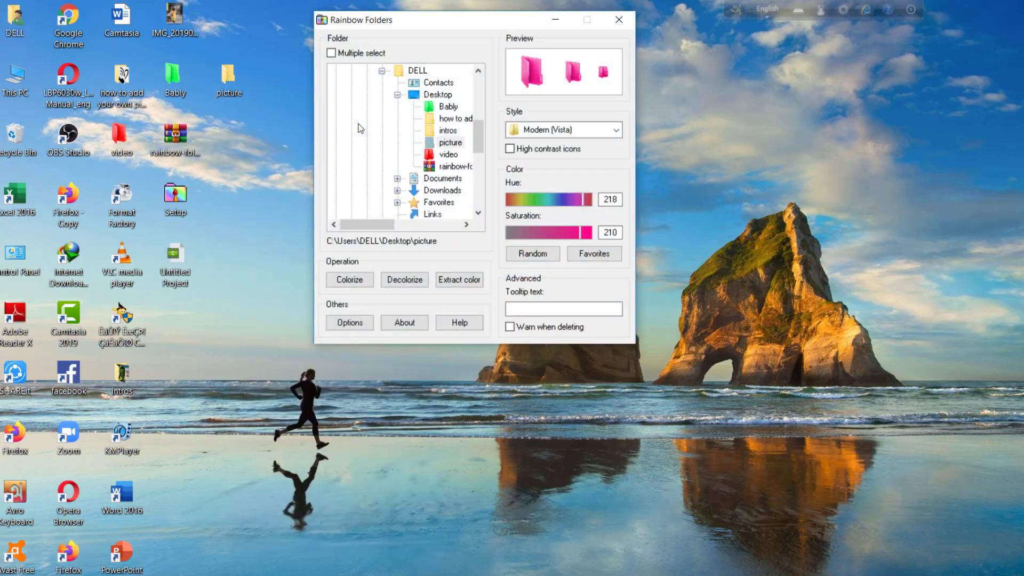
left_click_drag(520, 200, 562, 204)
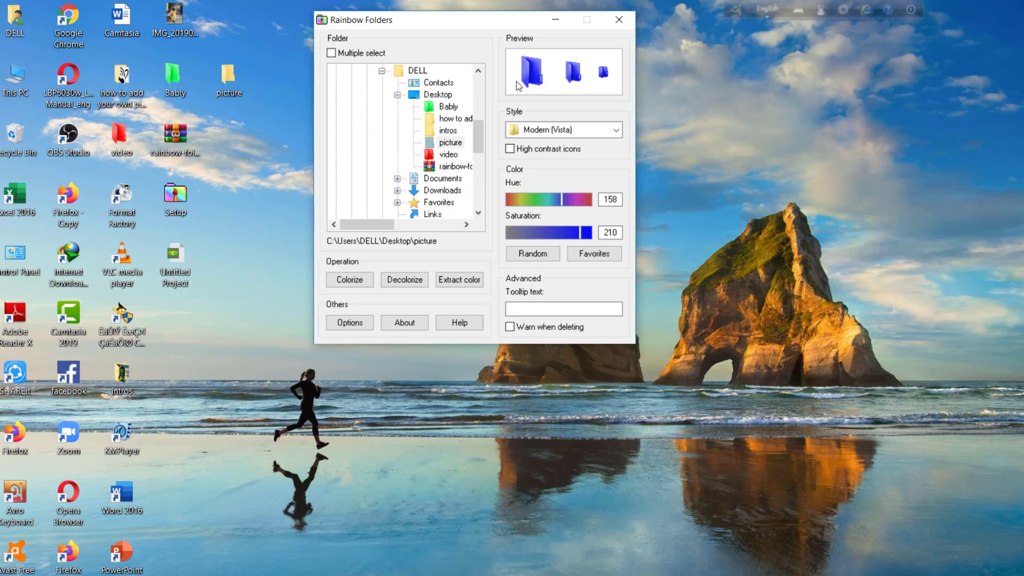
left_click(455, 145)
left_click(568, 233)
left_click(351, 280)
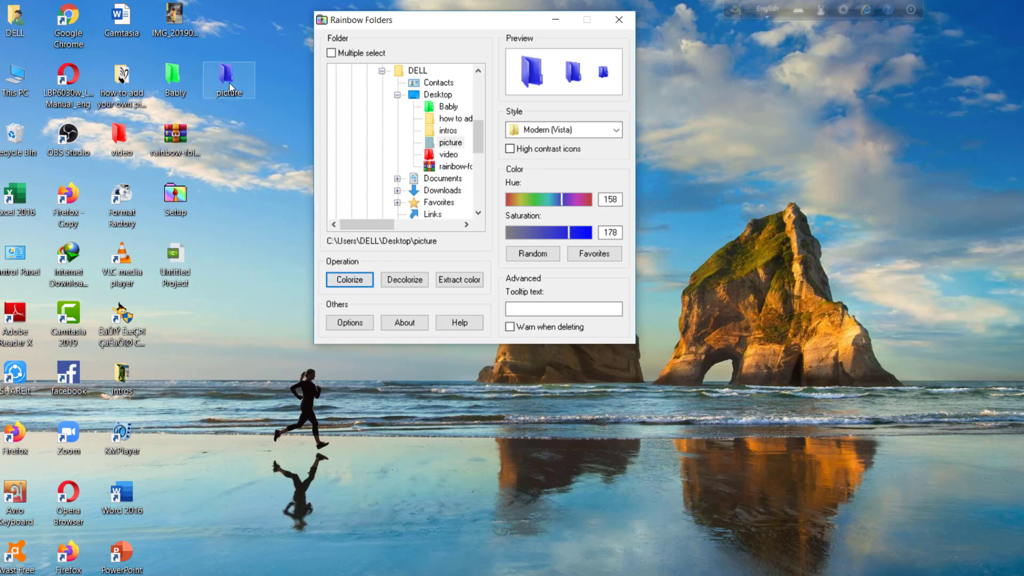
left_click(617, 20)
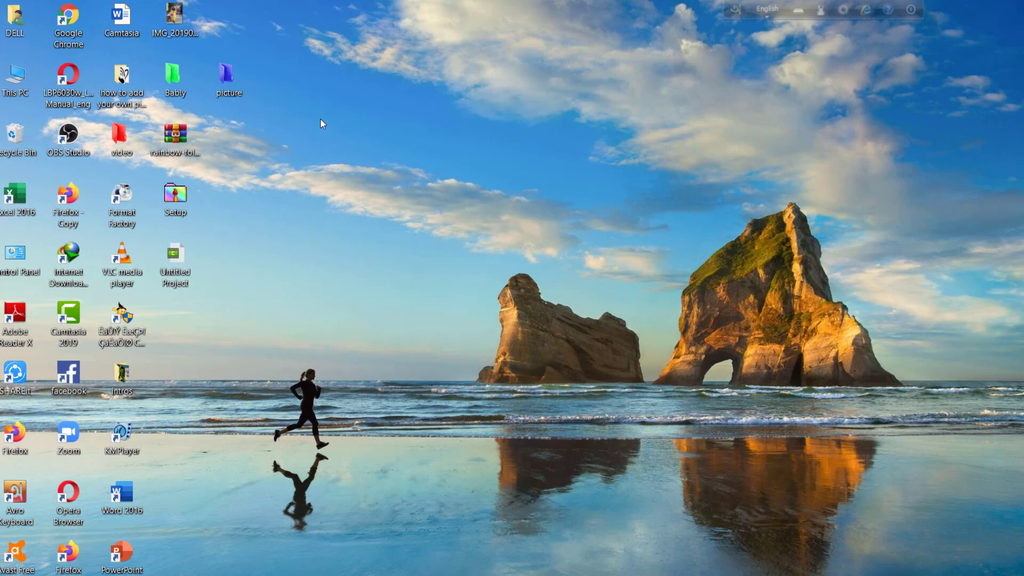
Move the video, picture and Bably folders to an empty area of the desktop and select all three
left_click_drag(131, 136, 344, 142)
left_click_drag(220, 76, 449, 94)
left_click_drag(173, 76, 386, 75)
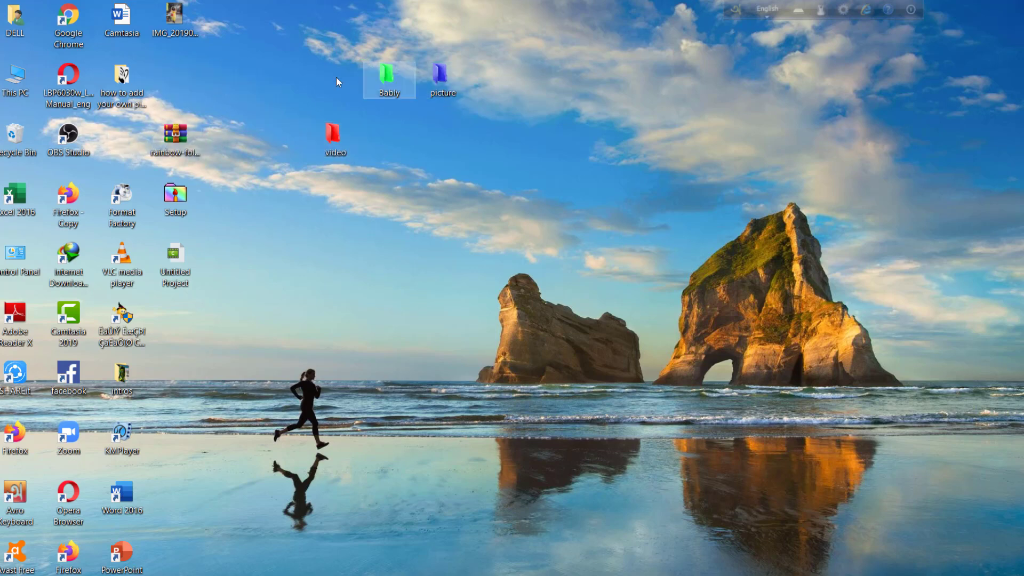
left_click_drag(286, 43, 485, 213)
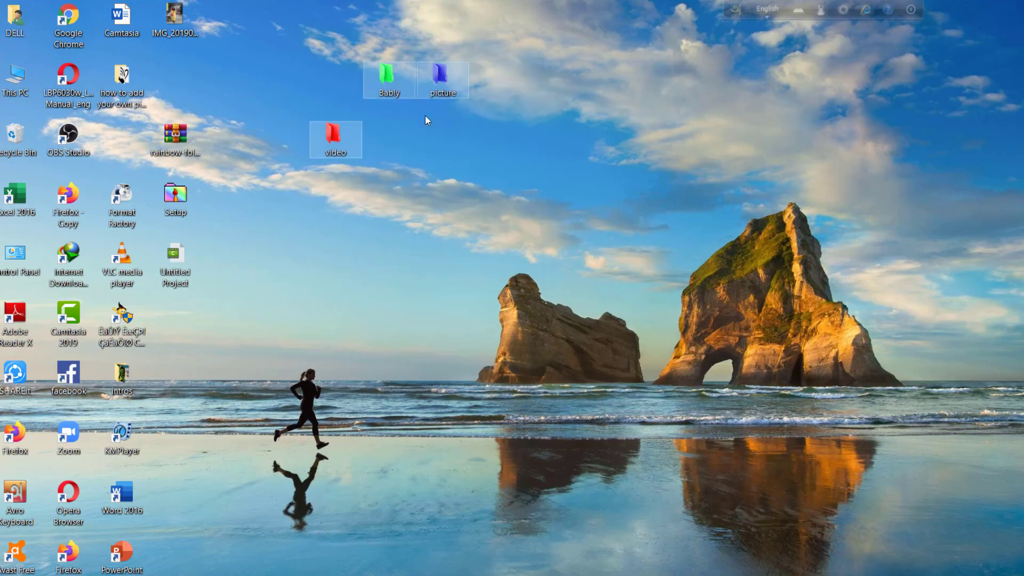